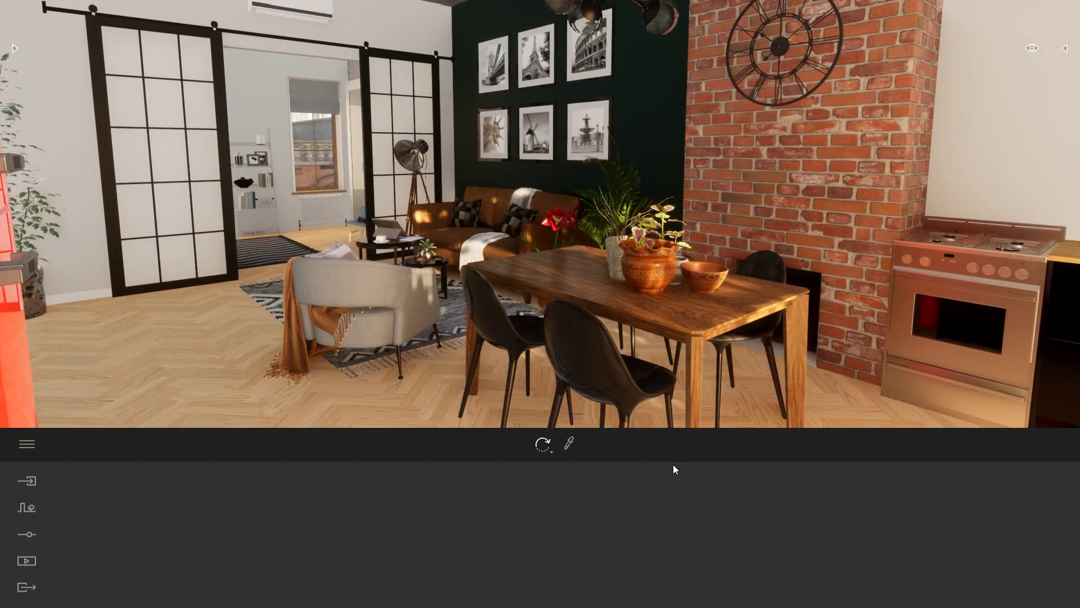
pyautogui.press('d')
pyautogui.moveTo(744, 313); pyautogui.dragTo(678, 284, button='right')
pyautogui.press('s')
pyautogui.press('e')
pyautogui.press('d')
pyautogui.press('q')
pyautogui.press('w')
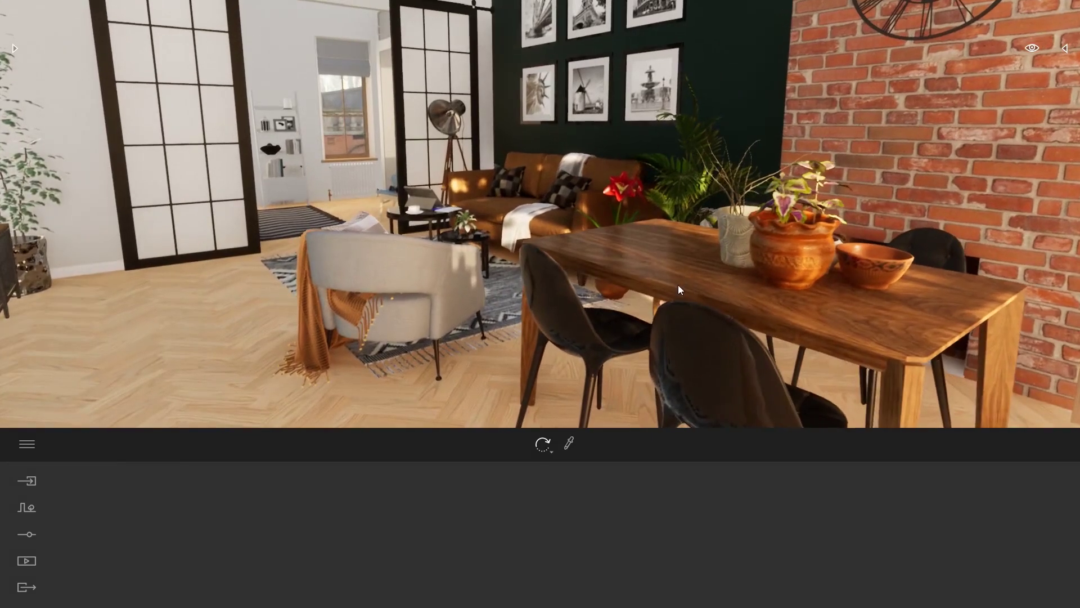
# - Open the saved images, compare Image1 and Image14 with Image16, and make Image16 the active view
pyautogui.click(27, 560)
pyautogui.click(266, 513)
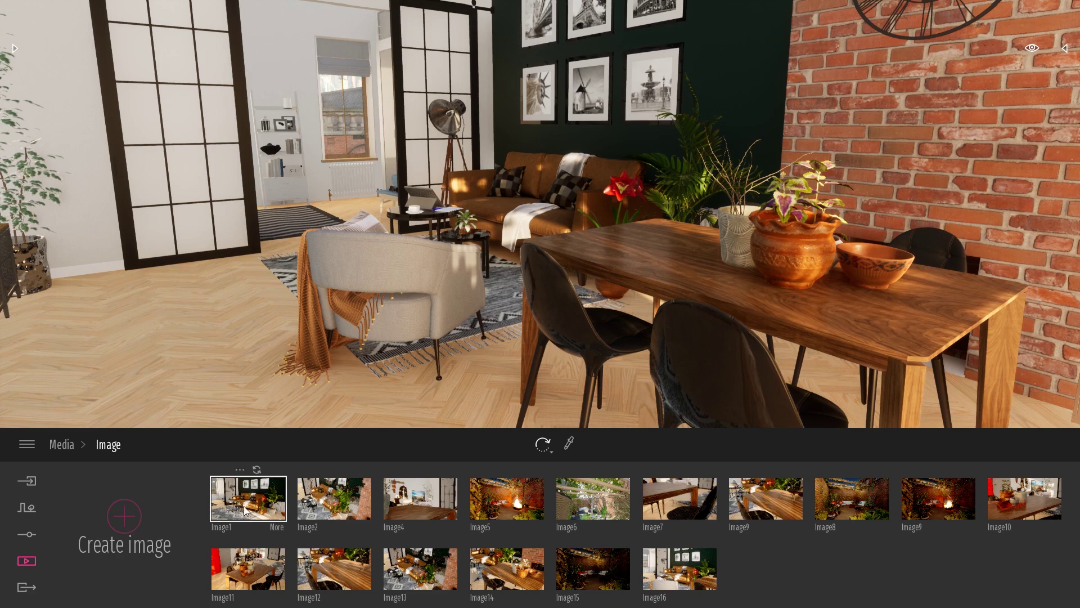
pyautogui.click(246, 502)
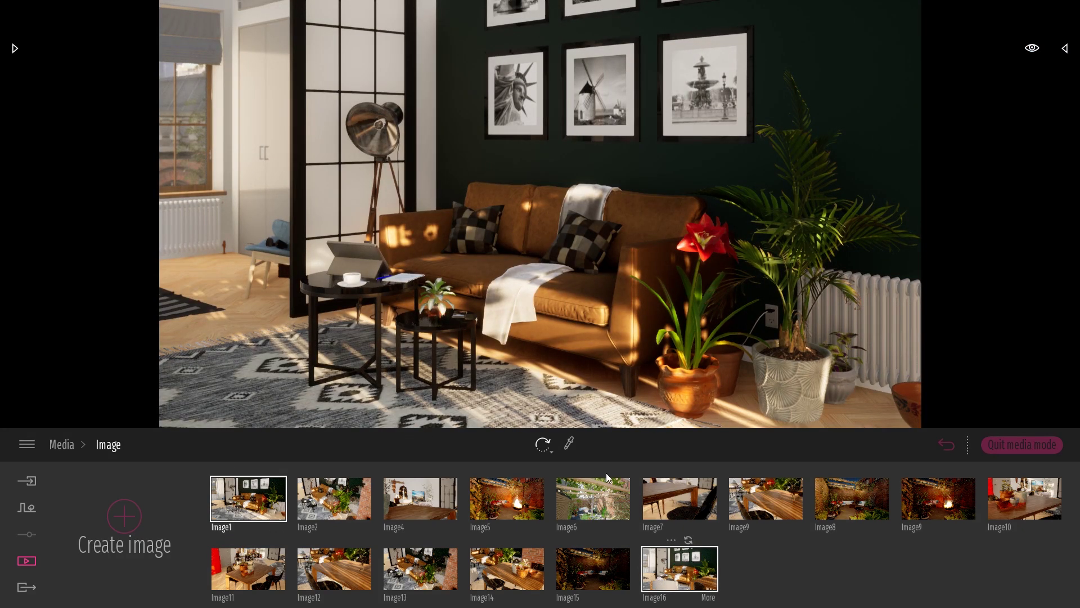
pyautogui.click(675, 569)
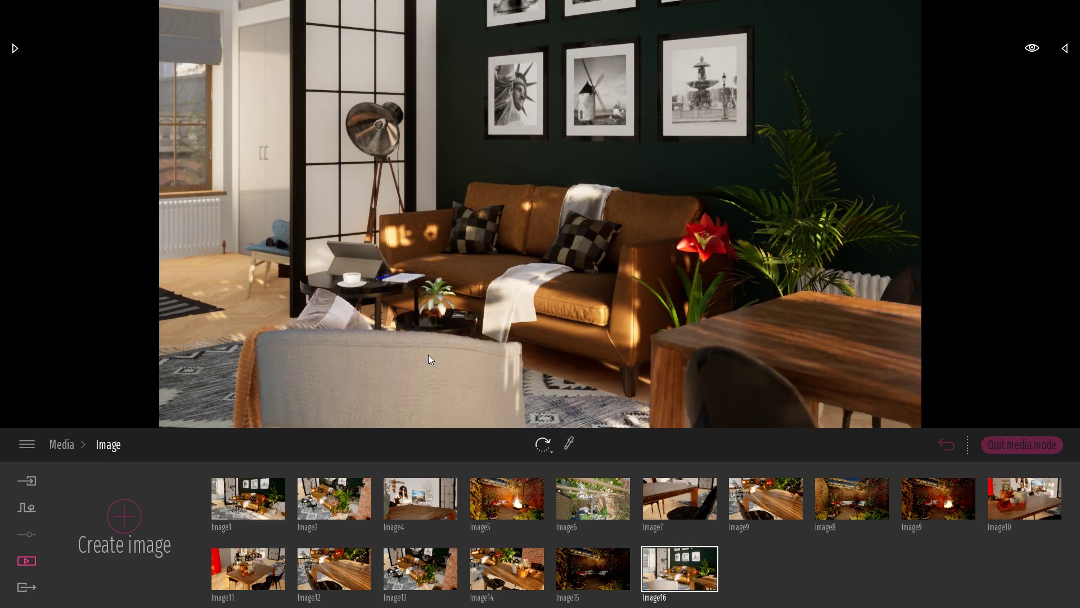
pyautogui.click(815, 342)
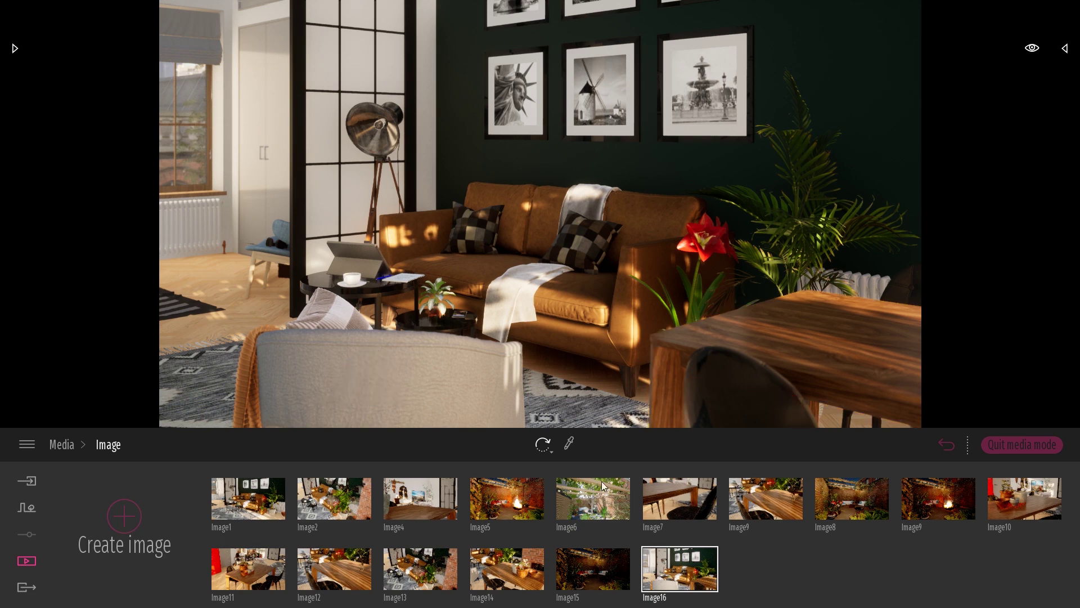
pyautogui.click(520, 575)
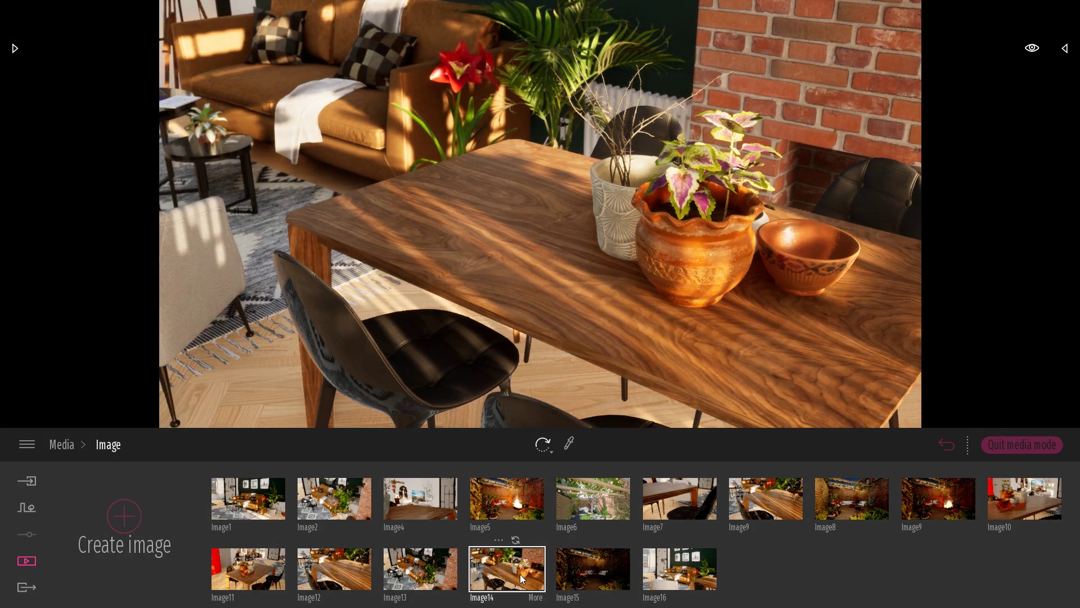
pyautogui.click(683, 581)
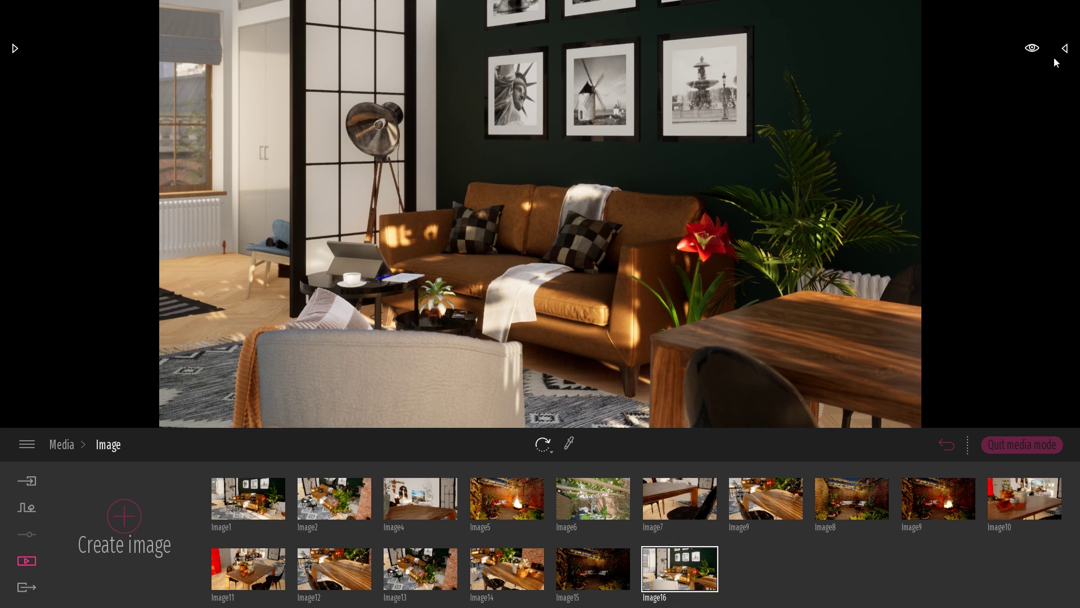
# - Hide the dining table object Tablewood1 in the scene graph and re-capture Image16 without the table
pyautogui.click(1066, 49)
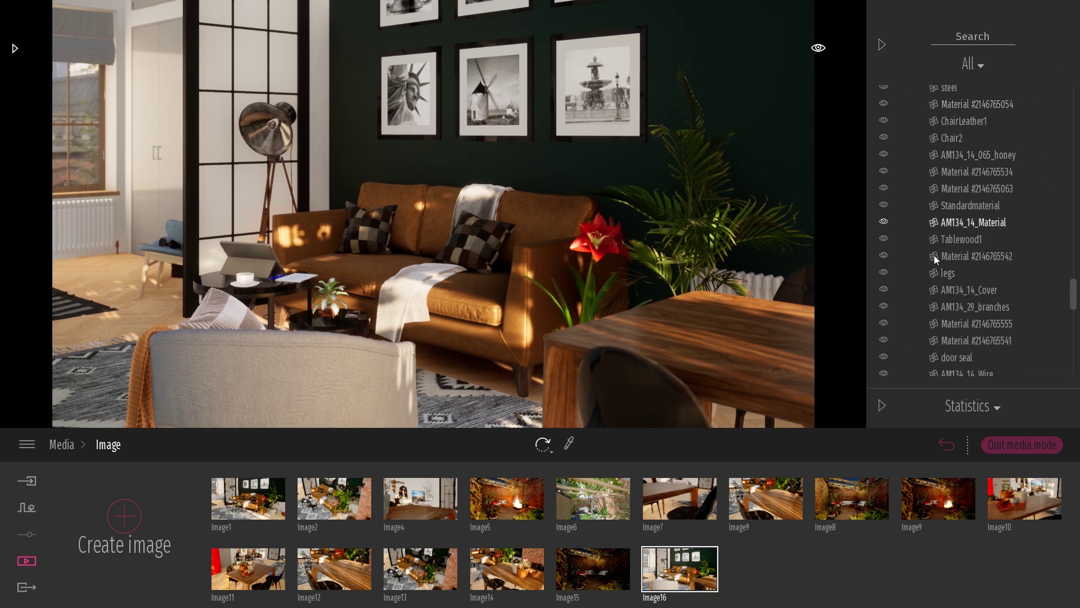
pyautogui.click(704, 337)
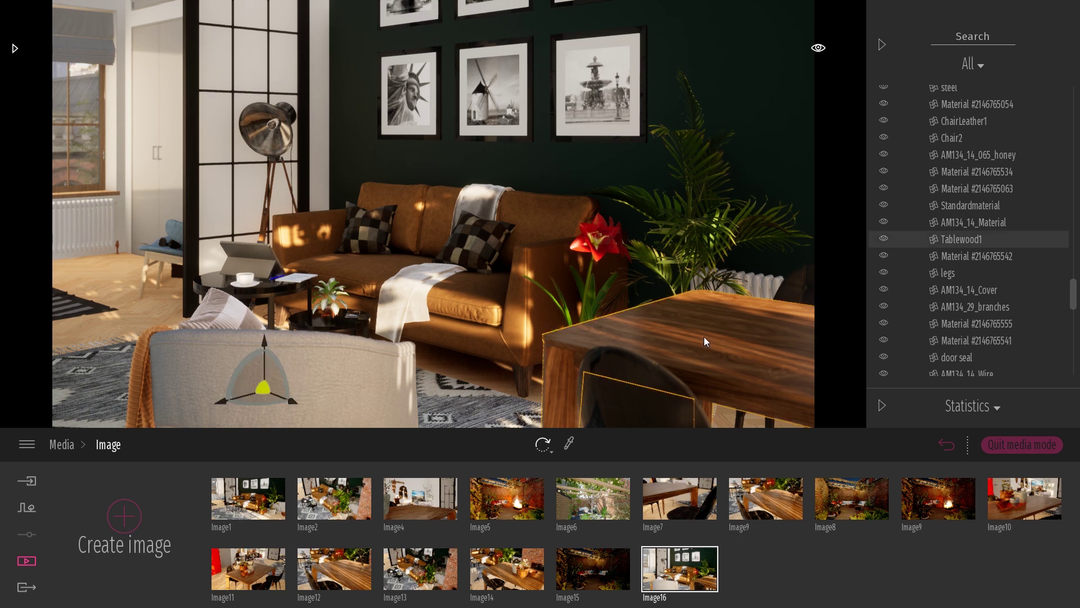
pyautogui.click(885, 238)
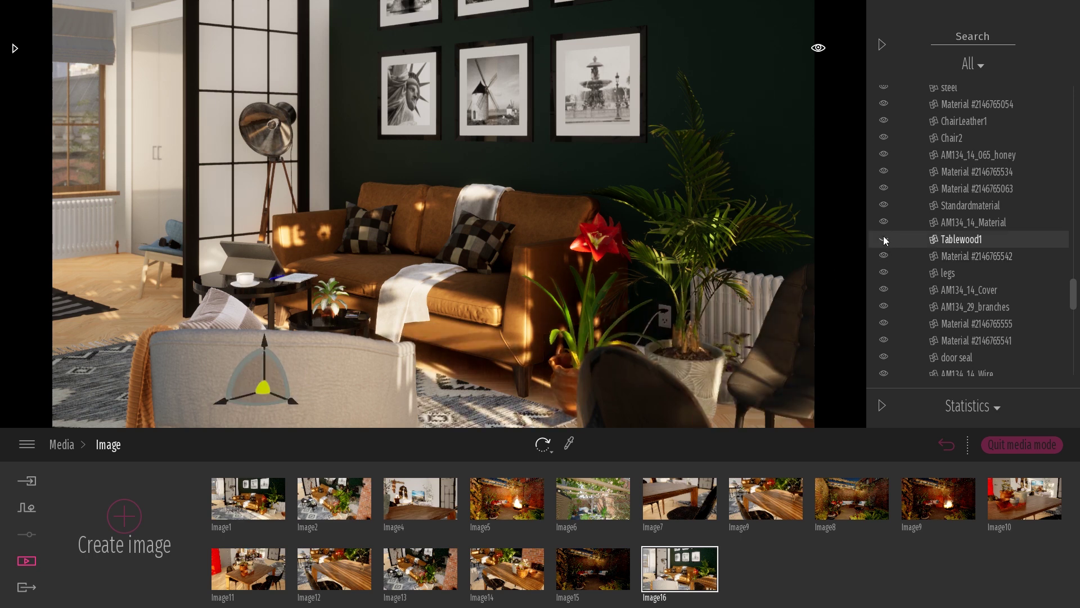
pyautogui.moveTo(687, 540)
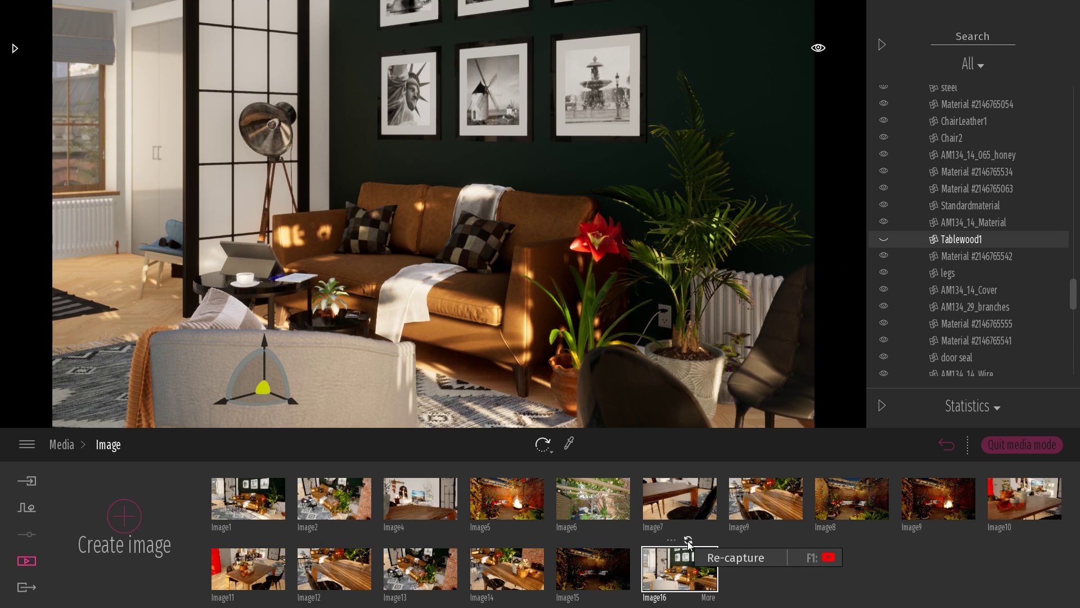
pyautogui.click(689, 541)
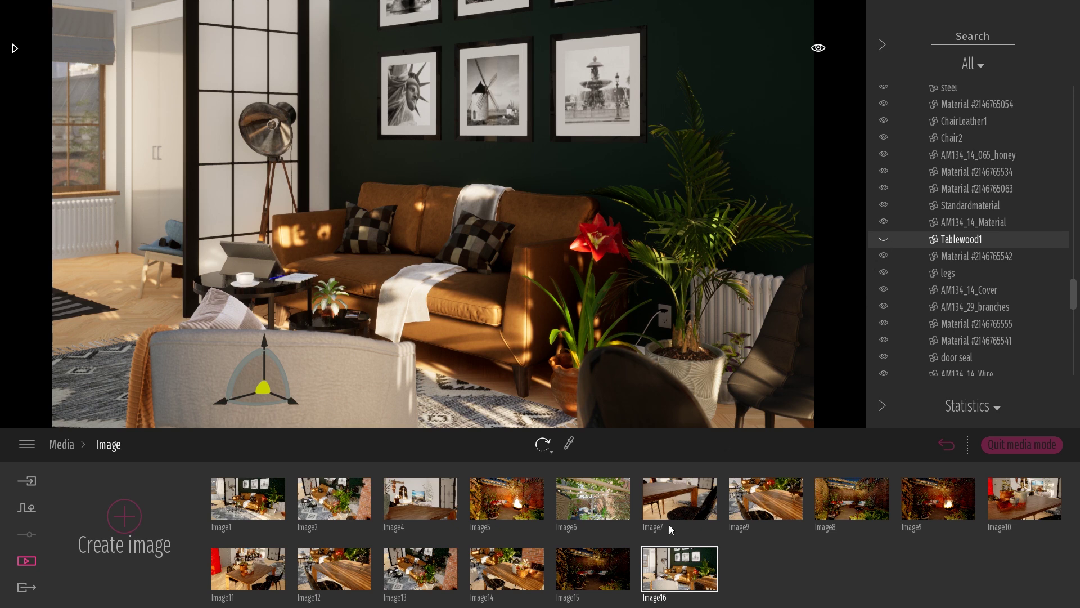
pyautogui.click(690, 542)
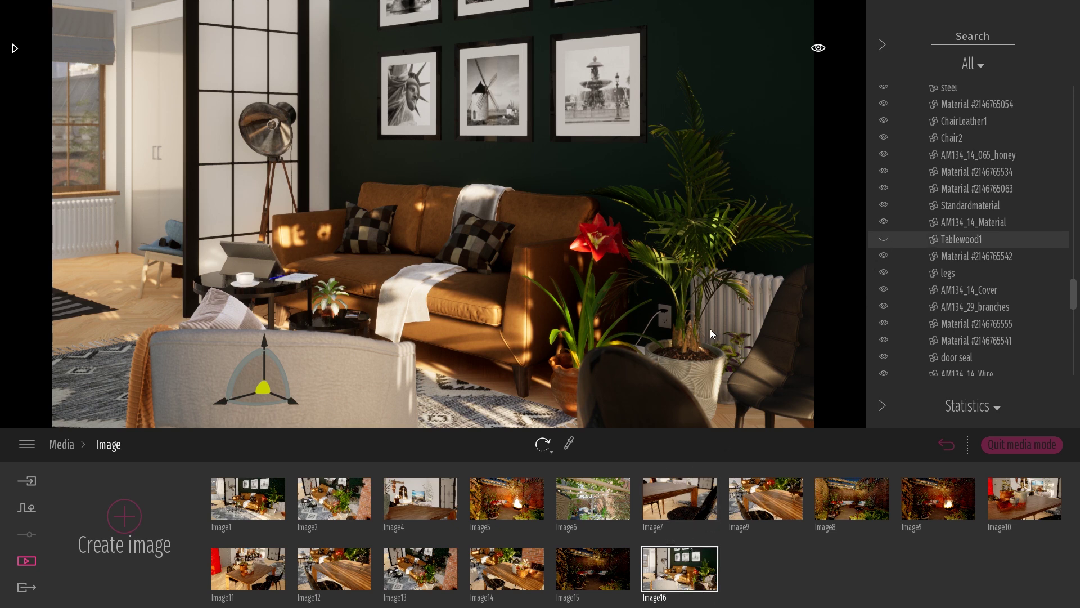
pyautogui.click(678, 584)
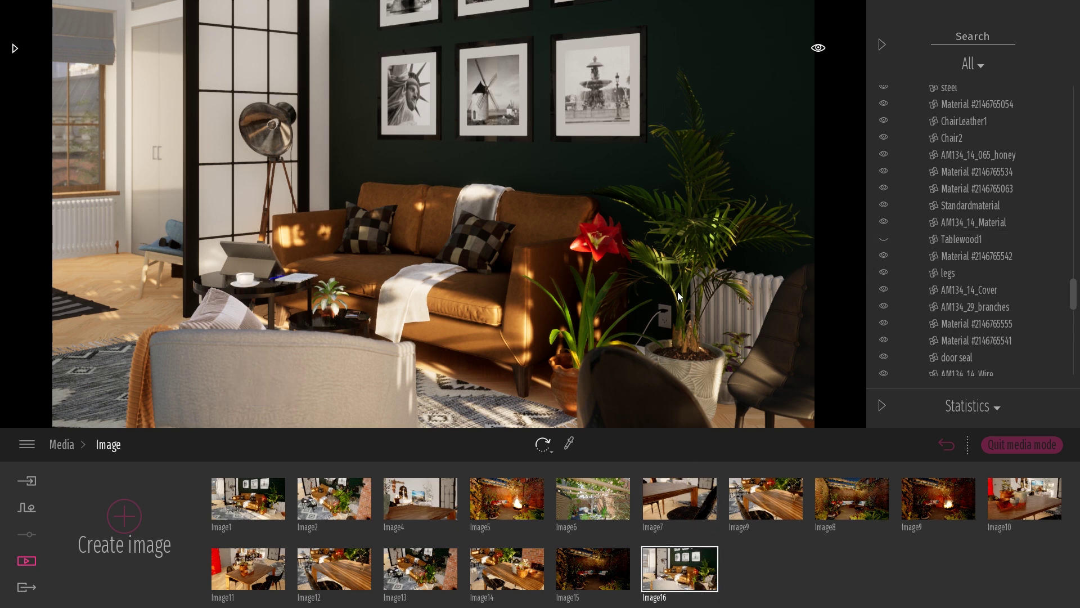
# - Hide the black dining chairs and their frames, and reload Image16 without re-capturing it
pyautogui.click(604, 376)
pyautogui.keyDown('ctrl'); pyautogui.click(795, 326); pyautogui.keyUp('ctrl')
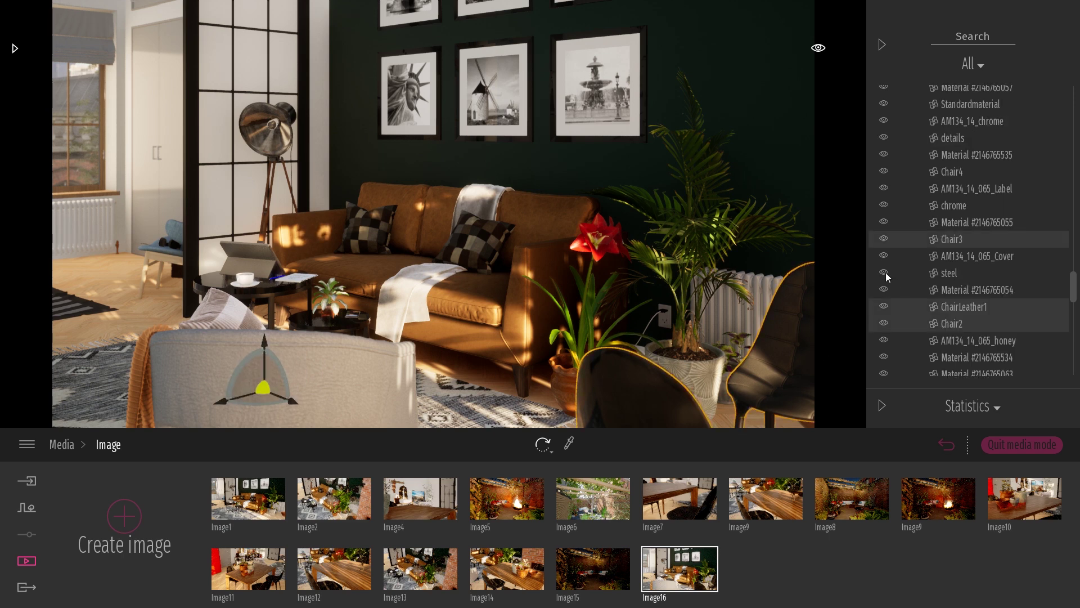
pyautogui.click(884, 239)
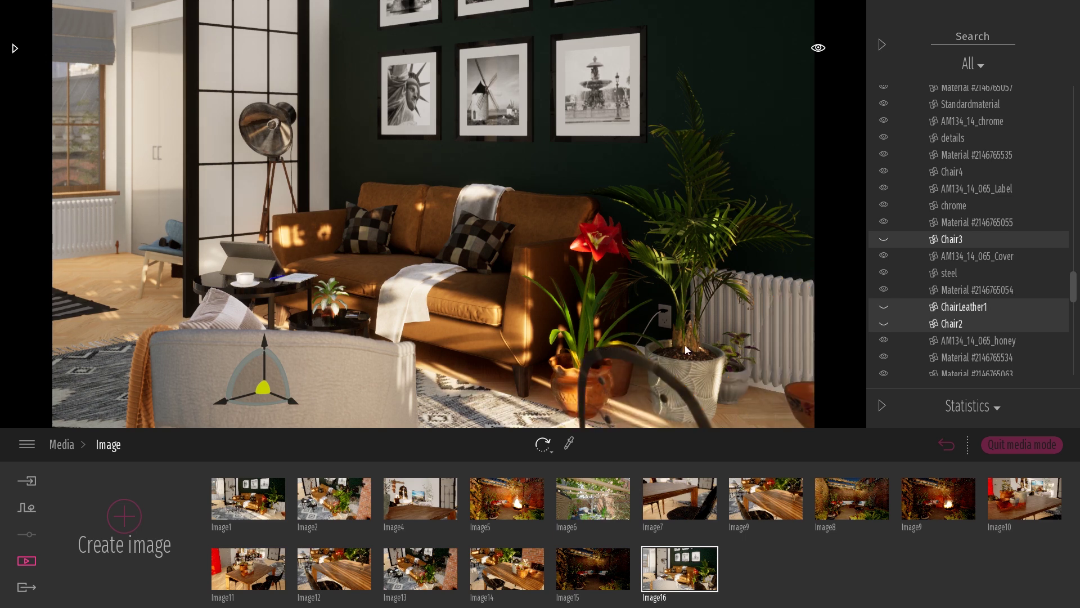
pyautogui.click(888, 106)
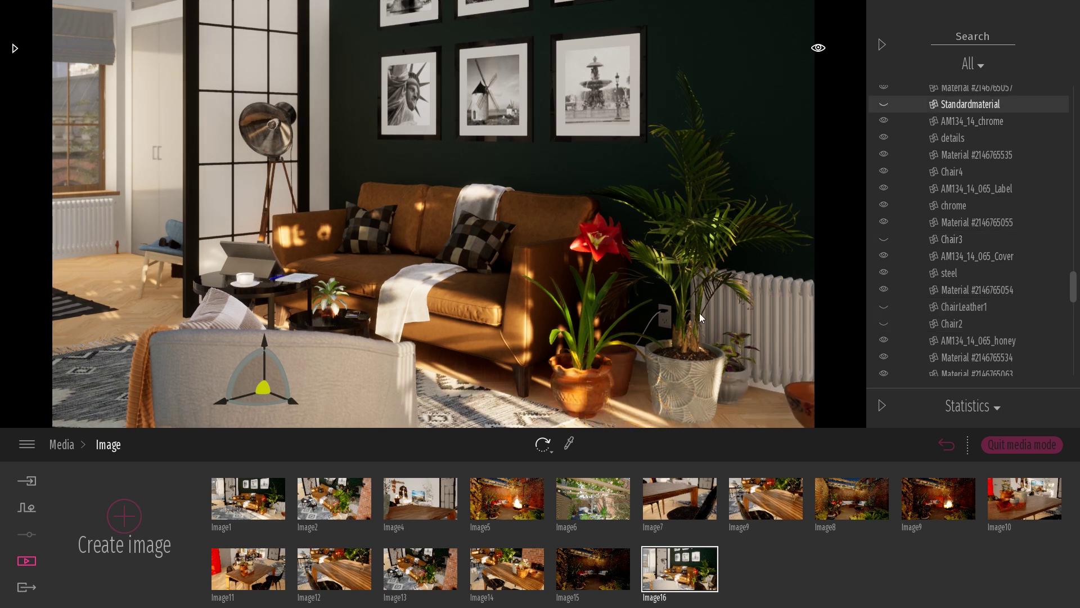
pyautogui.moveTo(689, 540)
pyautogui.click(691, 574)
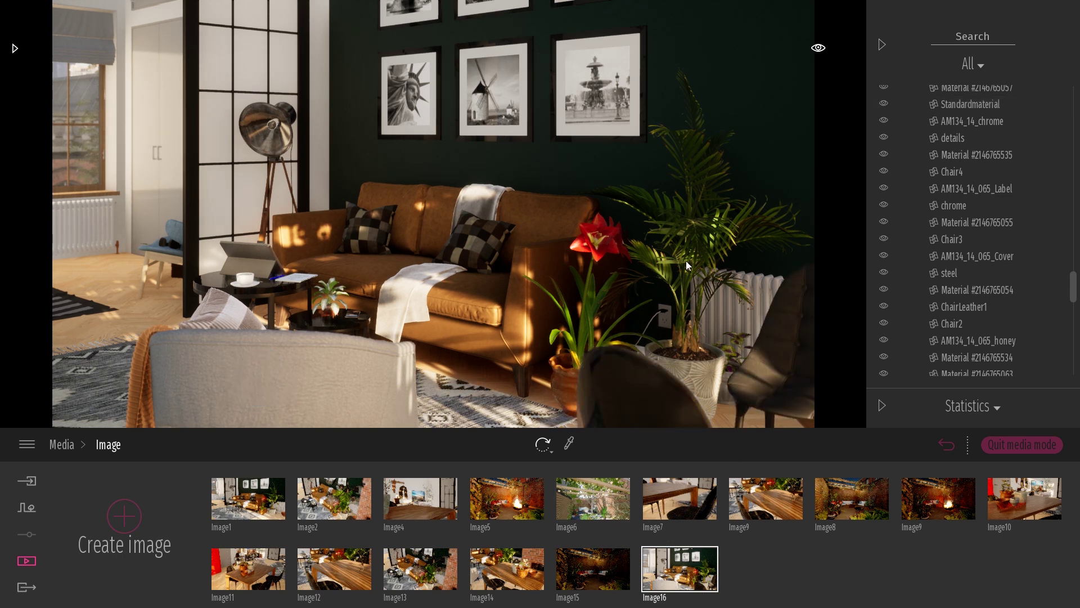
# - Hide the black dining chairs together with their frames and re-capture Image16 without them
pyautogui.click(646, 373)
pyautogui.keyDown('ctrl'); pyautogui.click(785, 321); pyautogui.keyUp('ctrl')
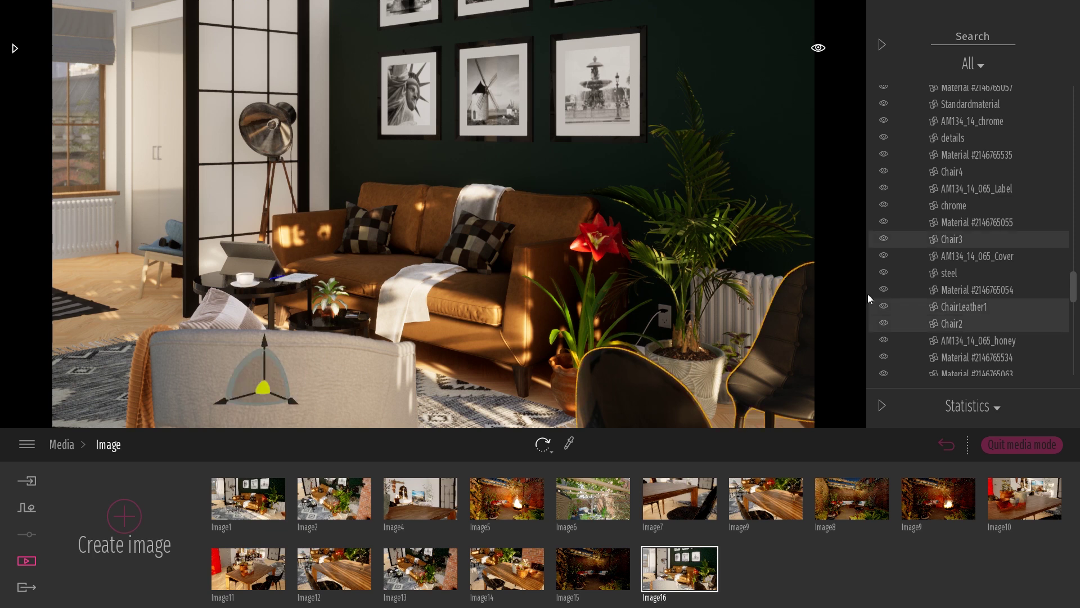
pyautogui.click(883, 239)
pyautogui.click(657, 364)
pyautogui.click(654, 361)
pyautogui.click(884, 239)
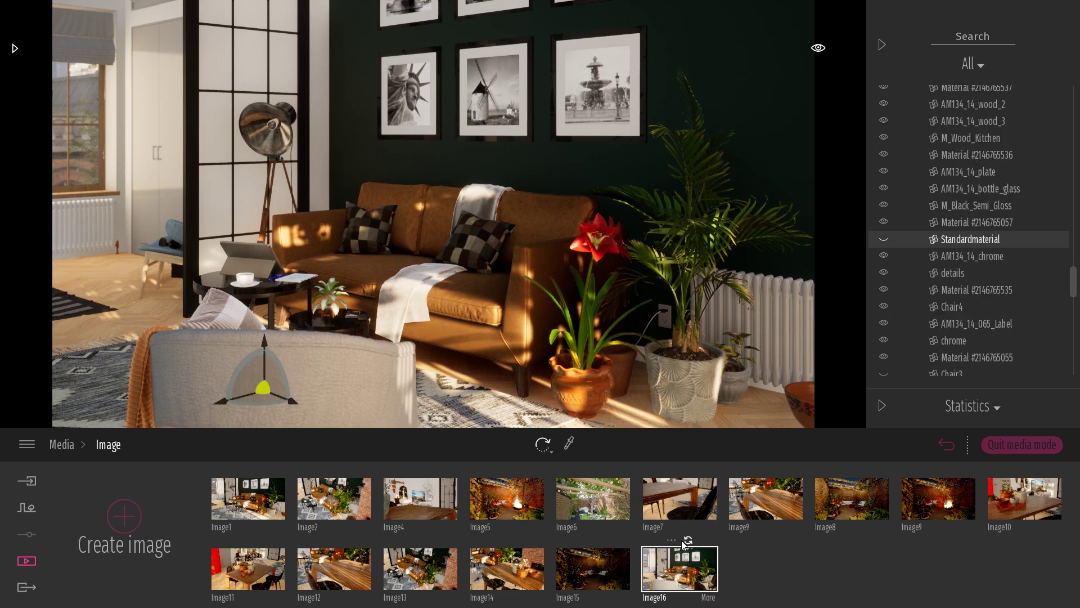
pyautogui.click(688, 540)
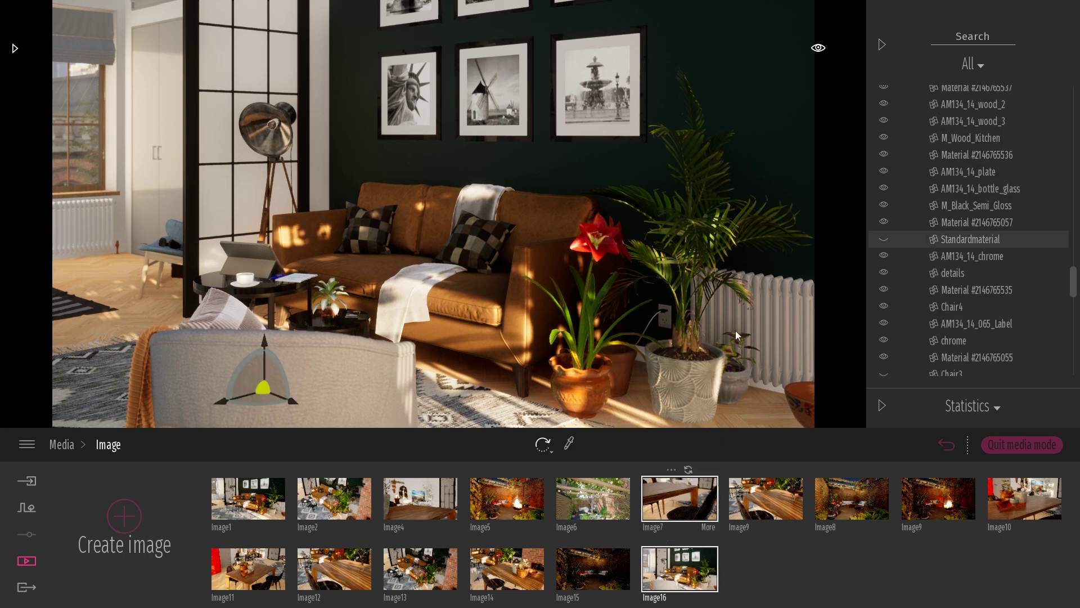
# - Hide the armchair with its cushion, orange throw and the throw's fringe pieces, and re-capture Image16
pyautogui.click(355, 369)
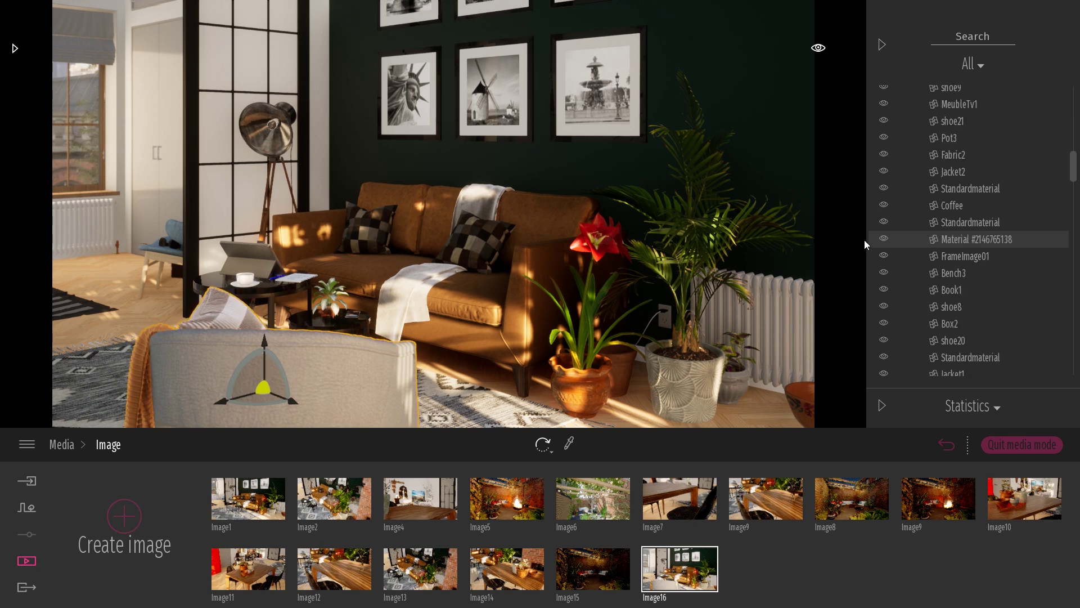
pyautogui.click(884, 239)
pyautogui.click(313, 379)
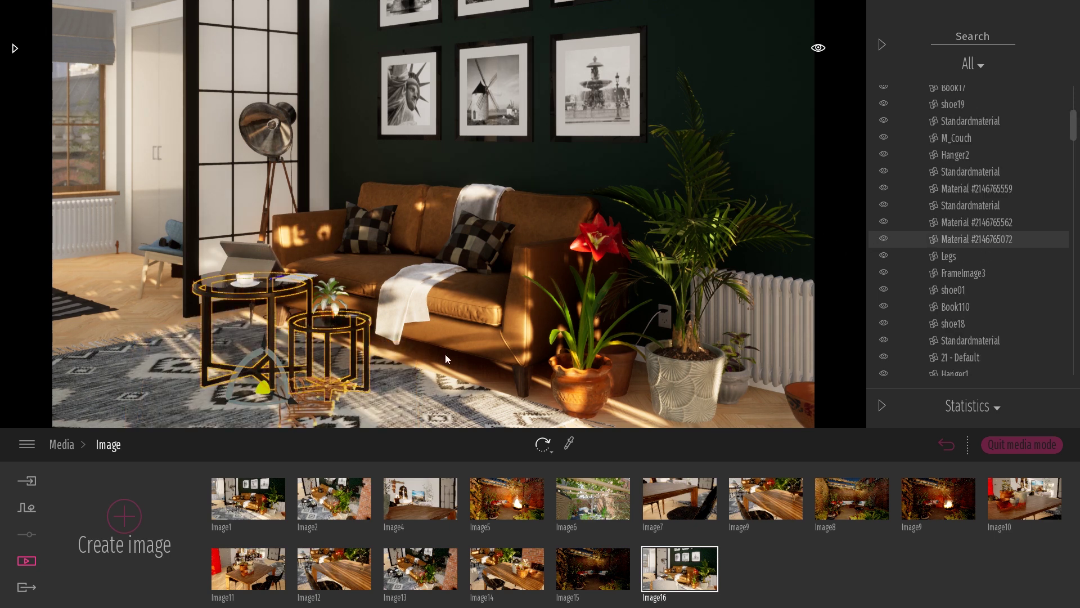
pyautogui.click(319, 386)
pyautogui.click(884, 239)
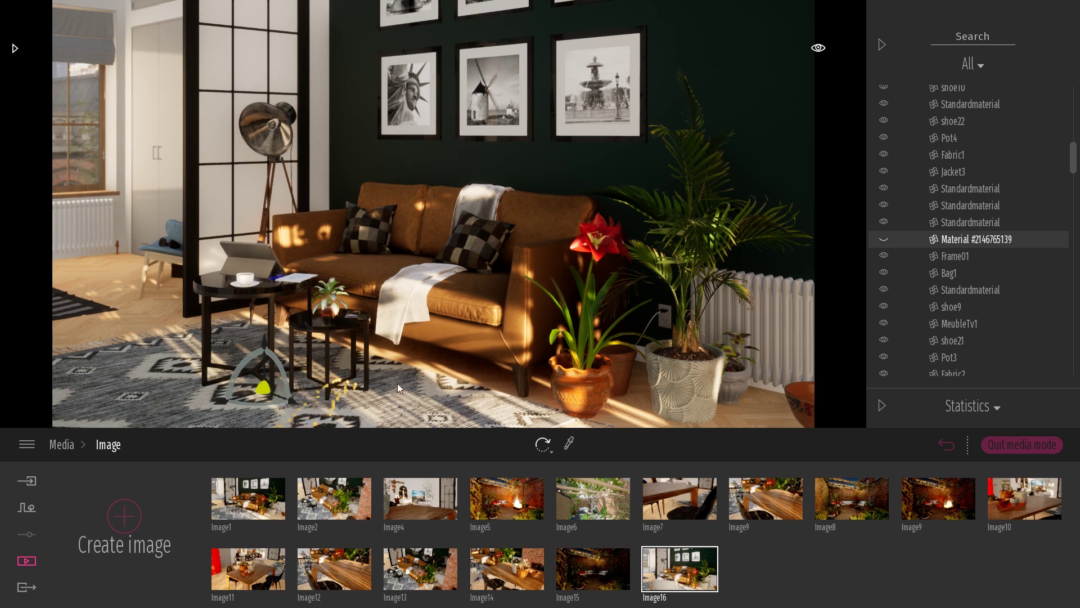
pyautogui.click(333, 404)
pyautogui.click(883, 239)
pyautogui.click(688, 540)
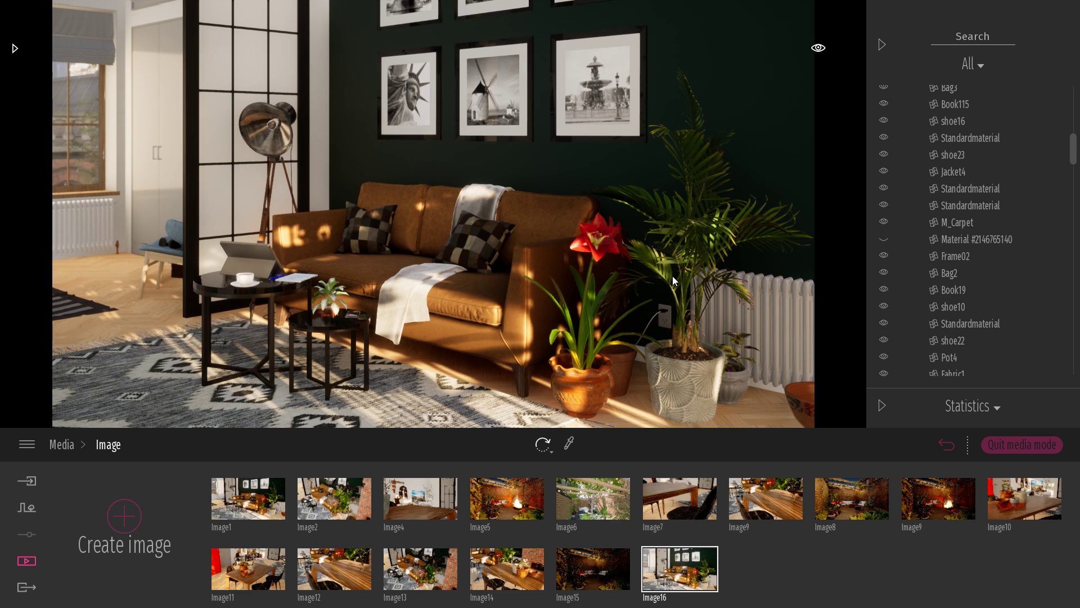
# - Quit media mode, replace the statistics with the scene states list, and enlarge the scene graph above it
pyautogui.click(1022, 444)
pyautogui.click(881, 405)
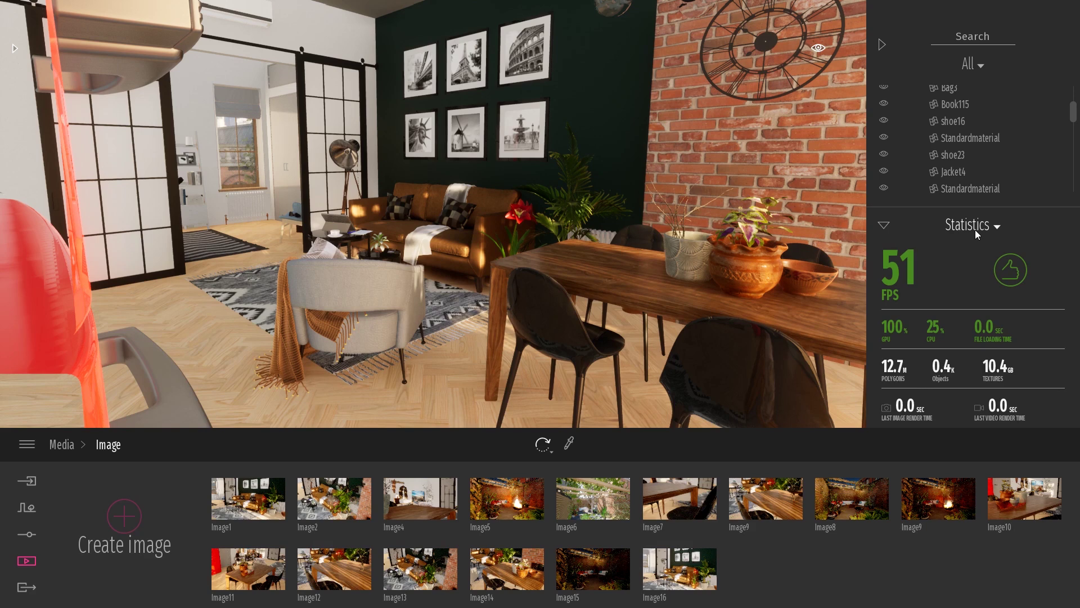
pyautogui.click(974, 229)
pyautogui.click(975, 257)
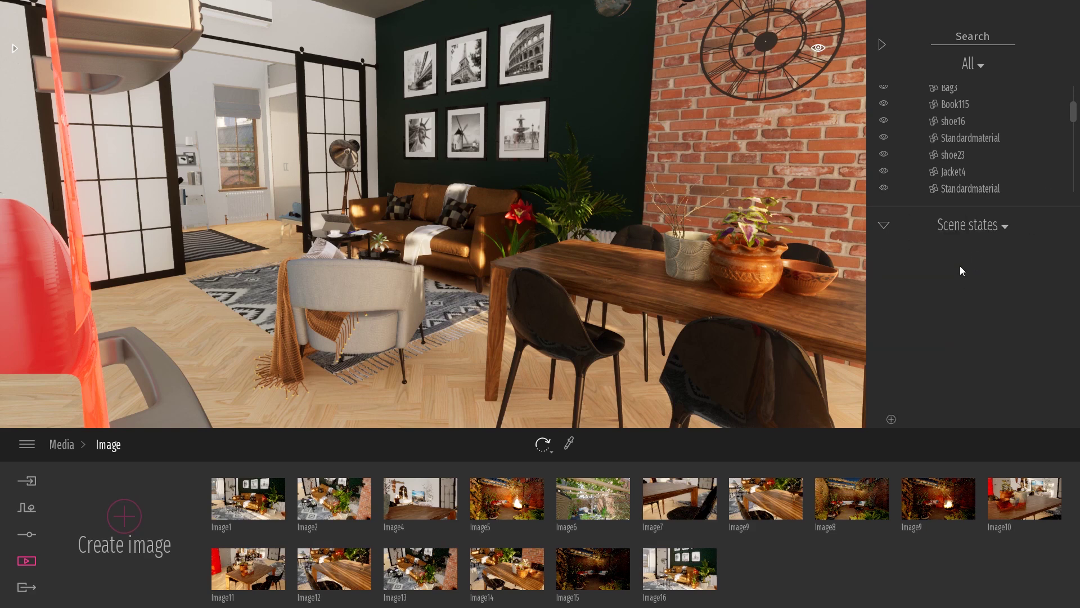
pyautogui.moveTo(934, 206); pyautogui.dragTo(933, 329)
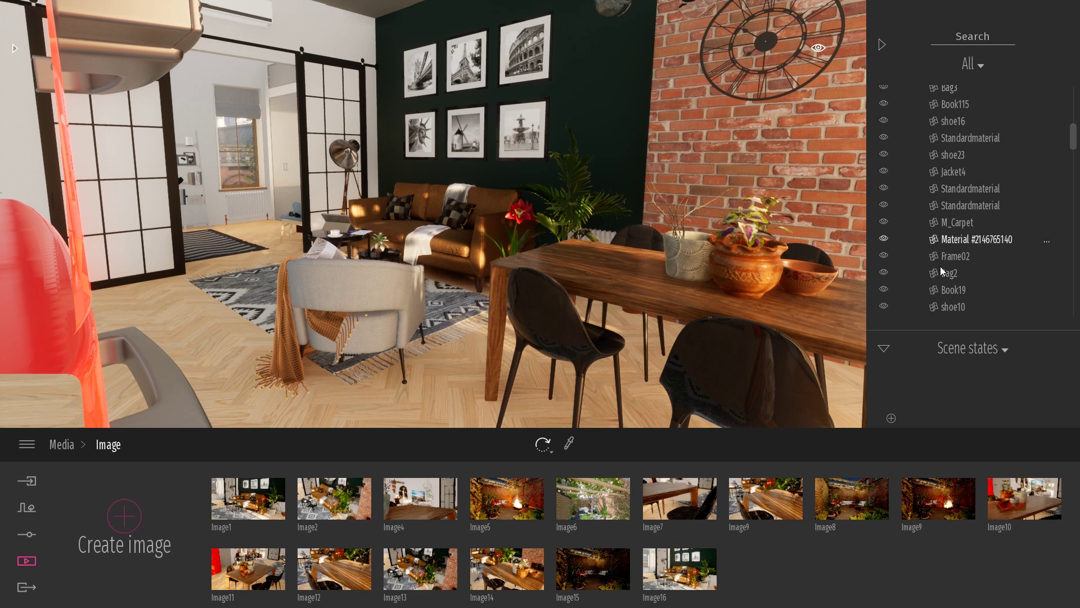
# - Create a new scene state from the fully furnished room and name it Base
pyautogui.click(893, 417)
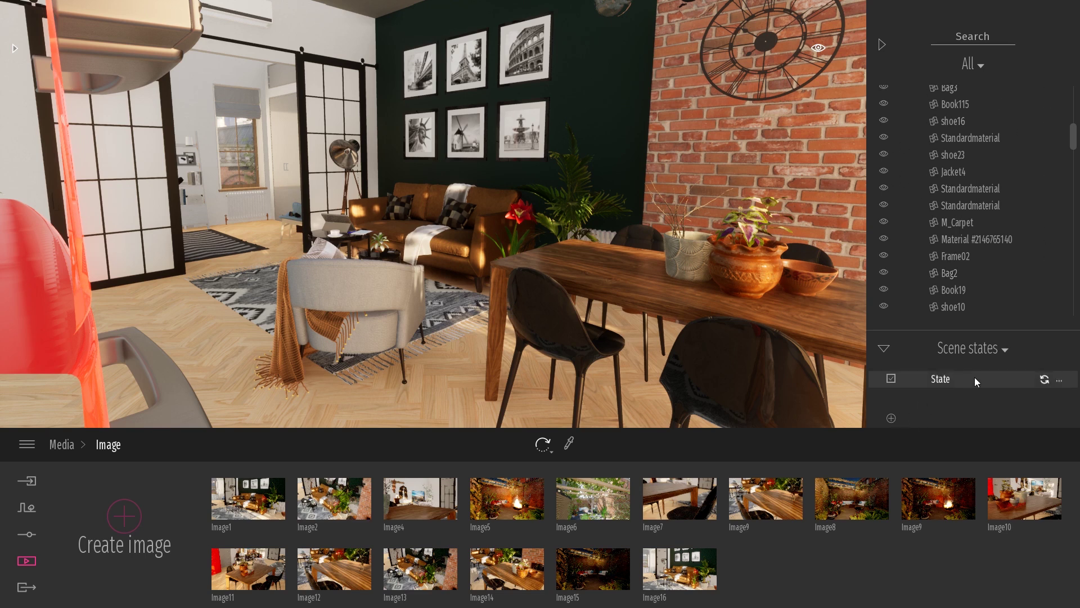
pyautogui.rightClick(950, 379)
pyautogui.click(1048, 405)
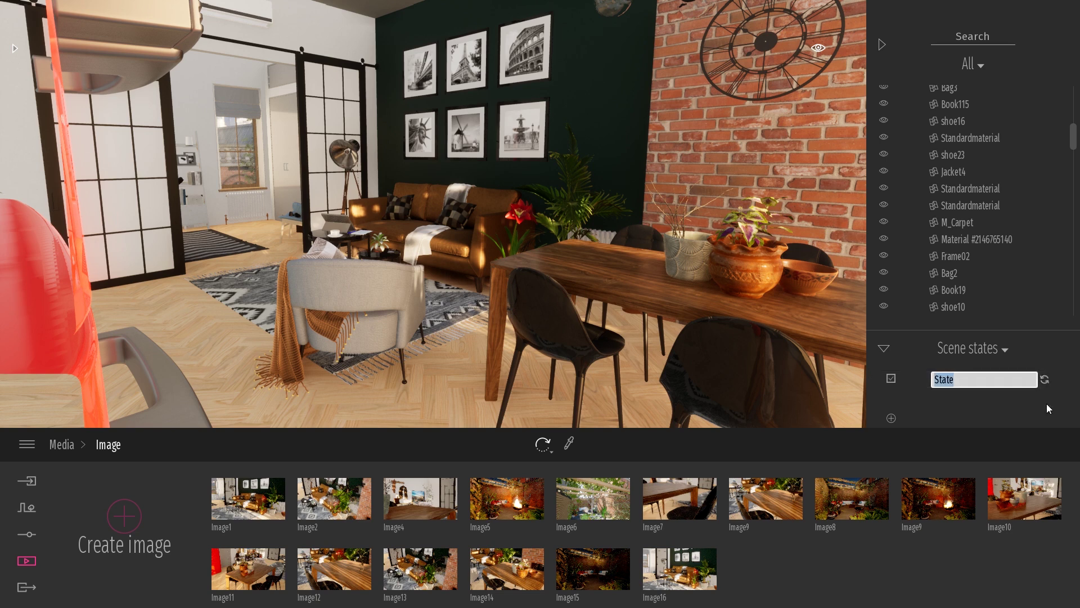
pyautogui.write('Base')
pyautogui.press('Return')
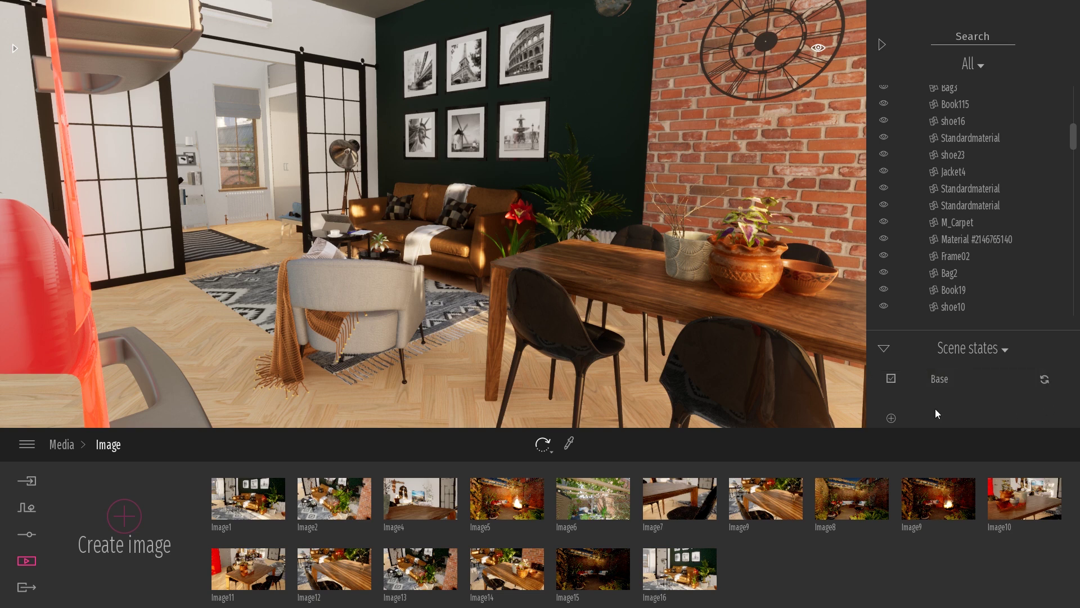
# - Hide the dining table, the black chair shells and frames, and the armchair with its cushion, throw and fringe pieces
pyautogui.click(620, 275)
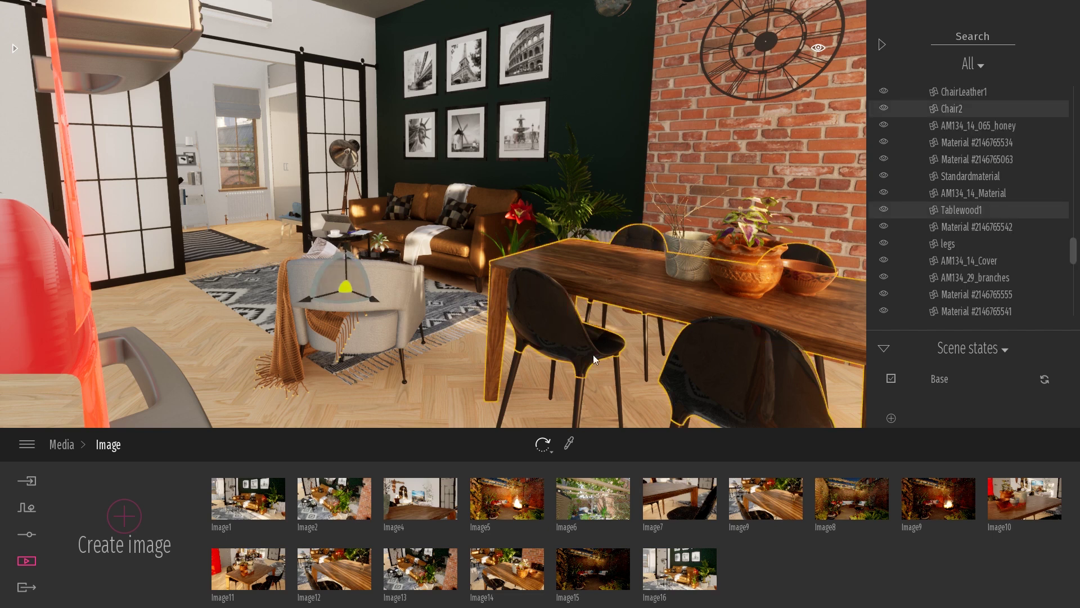
pyautogui.keyDown('ctrl'); pyautogui.click(579, 387); pyautogui.keyUp('ctrl')
pyautogui.keyDown('ctrl'); pyautogui.click(391, 298); pyautogui.keyUp('ctrl')
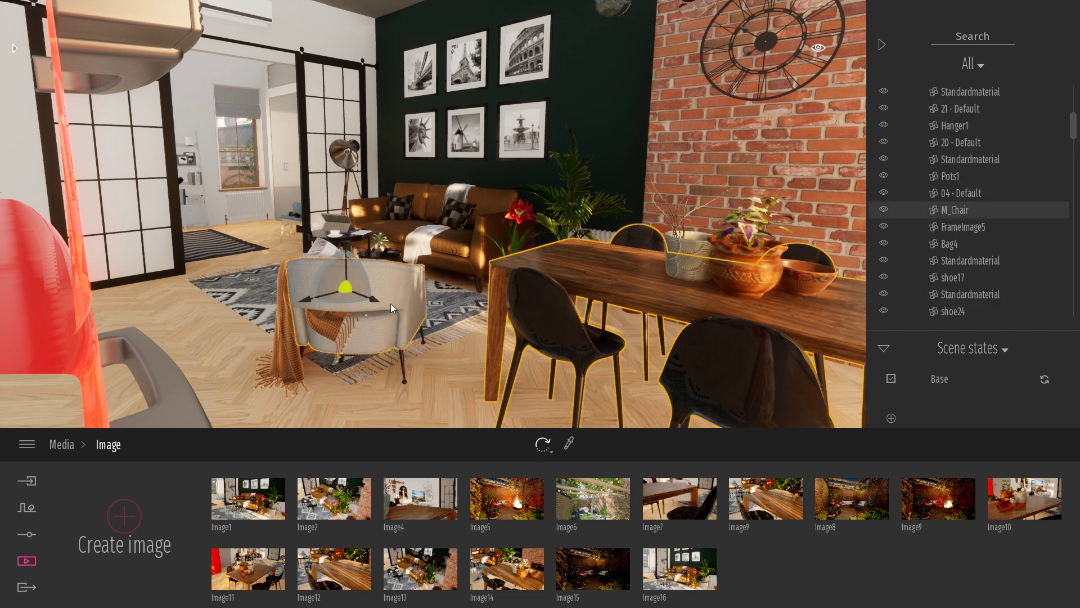
pyautogui.keyDown('ctrl'); pyautogui.click(323, 328); pyautogui.keyUp('ctrl')
pyautogui.keyDown('ctrl'); pyautogui.click(291, 372); pyautogui.keyUp('ctrl')
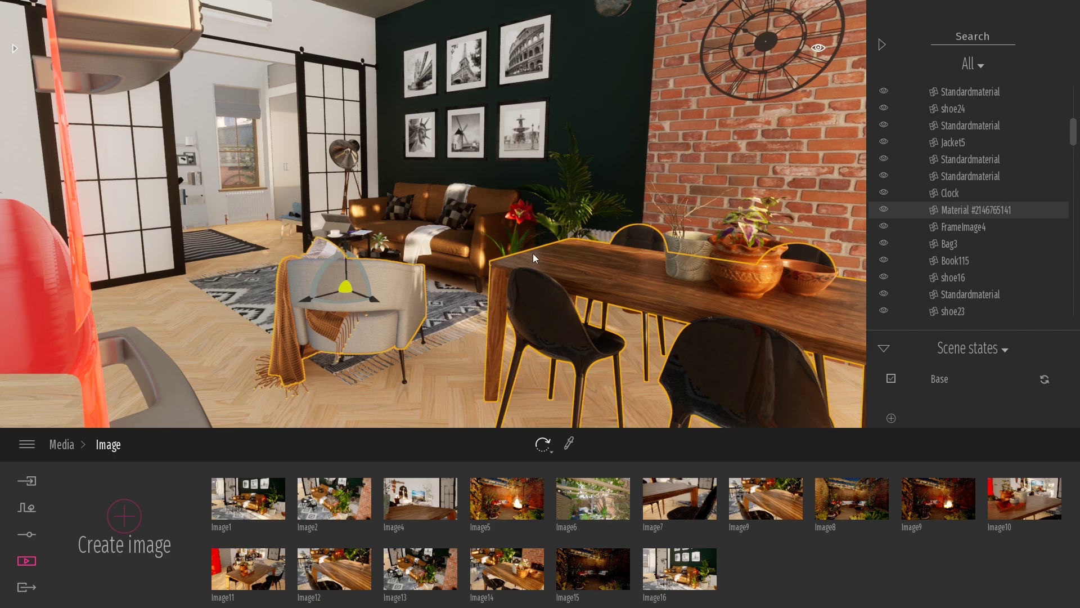
pyautogui.moveTo(277, 380); pyautogui.dragTo(197, 422, button='right')
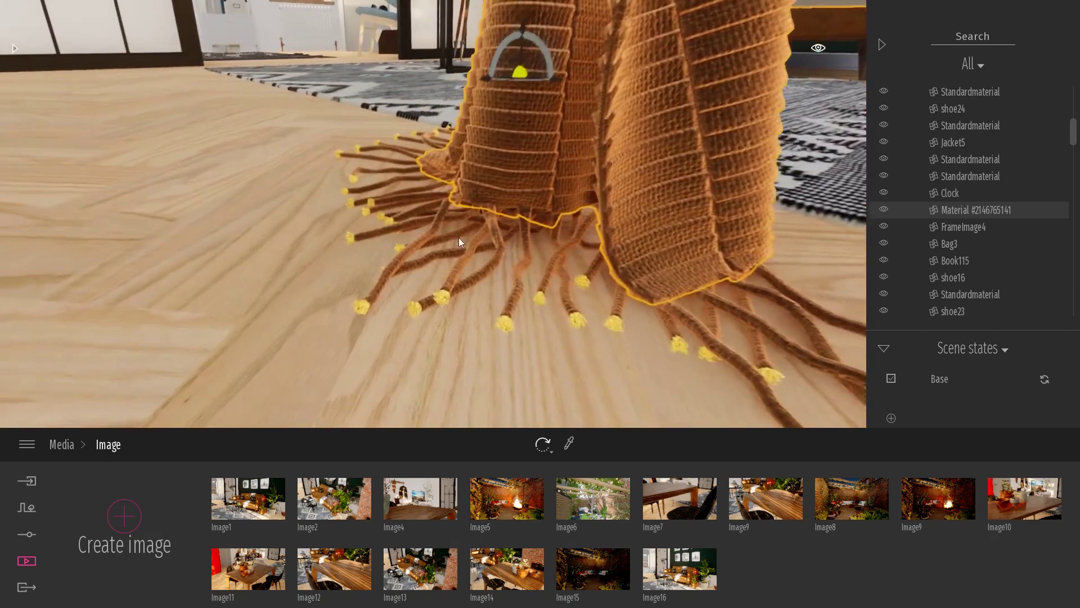
pyautogui.keyDown('ctrl'); pyautogui.click(431, 229); pyautogui.keyUp('ctrl')
pyautogui.keyDown('ctrl'); pyautogui.click(361, 308); pyautogui.keyUp('ctrl')
pyautogui.moveTo(366, 302); pyautogui.dragTo(474, 168, button='right')
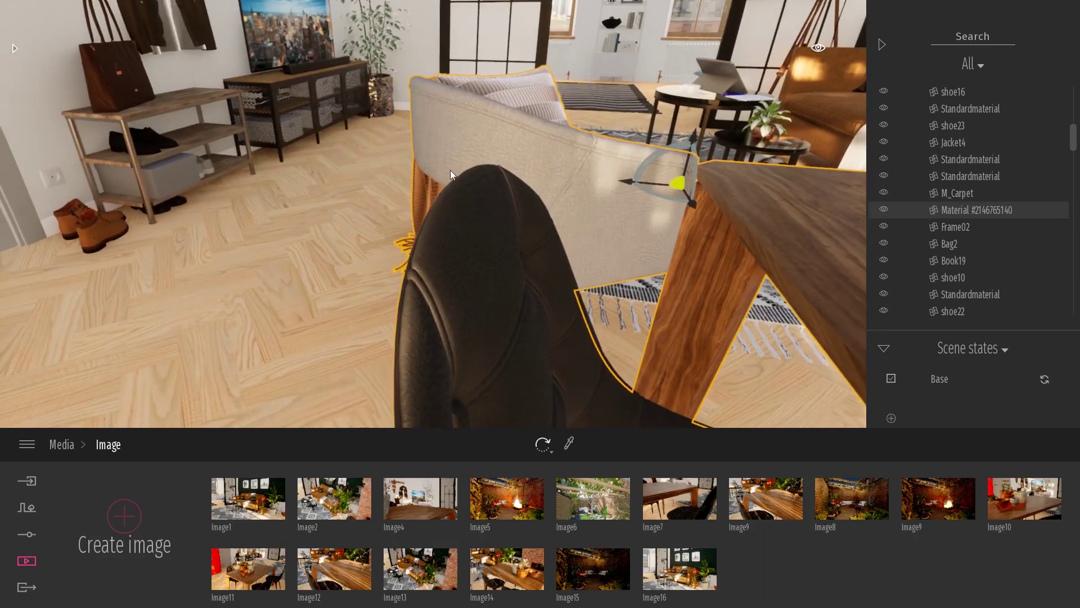
pyautogui.keyDown('ctrl'); pyautogui.click(439, 212); pyautogui.keyUp('ctrl')
pyautogui.moveTo(449, 221); pyautogui.dragTo(597, 217, button='right')
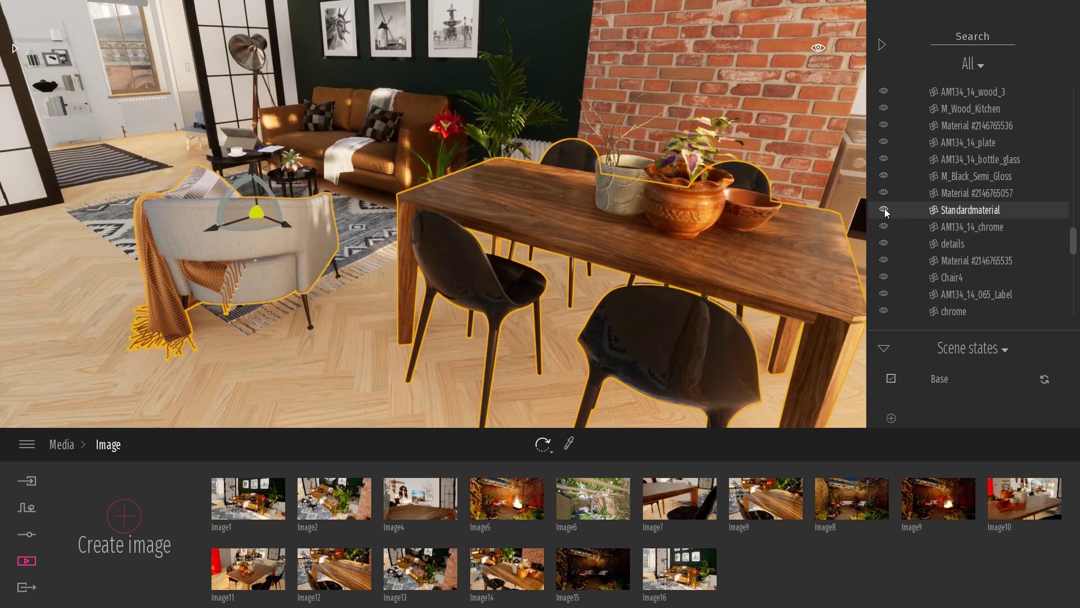
pyautogui.click(884, 210)
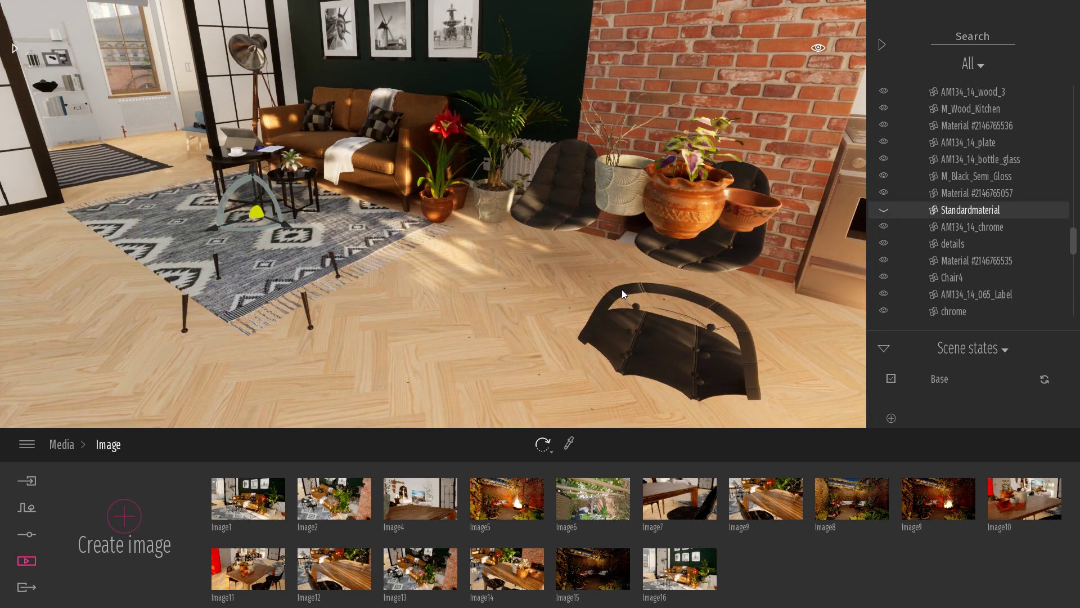
# - Hide the leftover chair seats, the tabletop pots and bowl with their branches and plant, and the armchair legs
pyautogui.keyDown('ctrl'); pyautogui.click(583, 171); pyautogui.keyUp('ctrl')
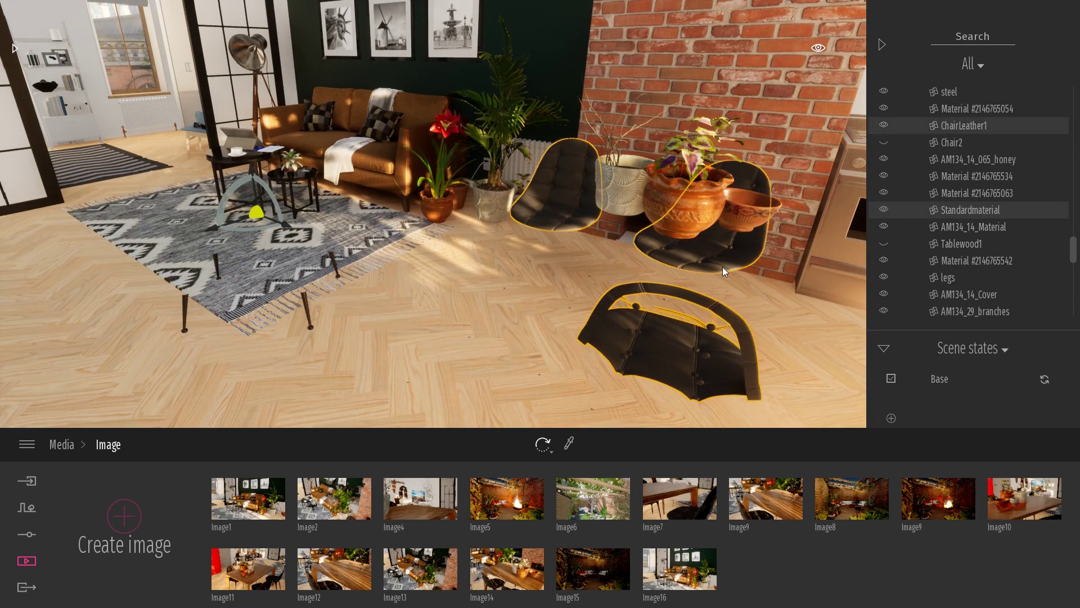
pyautogui.keyDown('ctrl'); pyautogui.click(687, 192); pyautogui.keyUp('ctrl')
pyautogui.keyDown('ctrl'); pyautogui.click(754, 208); pyautogui.keyUp('ctrl')
pyautogui.keyDown('ctrl'); pyautogui.click(616, 181); pyautogui.keyUp('ctrl')
pyautogui.keyDown('ctrl'); pyautogui.click(617, 145); pyautogui.keyUp('ctrl')
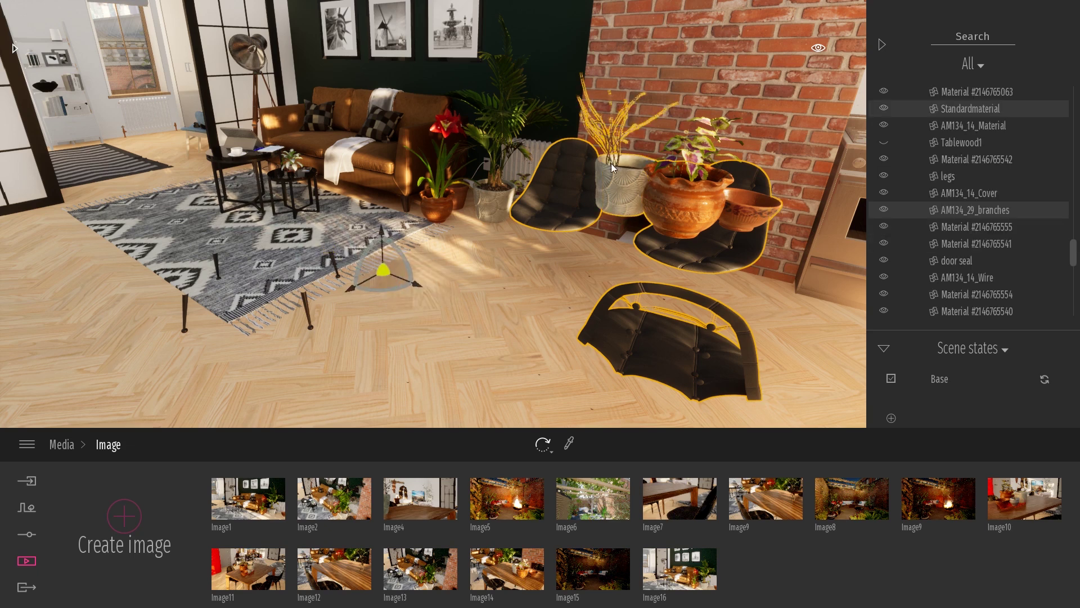
pyautogui.keyDown('ctrl'); pyautogui.click(698, 169); pyautogui.keyUp('ctrl')
pyautogui.keyDown('ctrl'); pyautogui.click(720, 129); pyautogui.keyUp('ctrl')
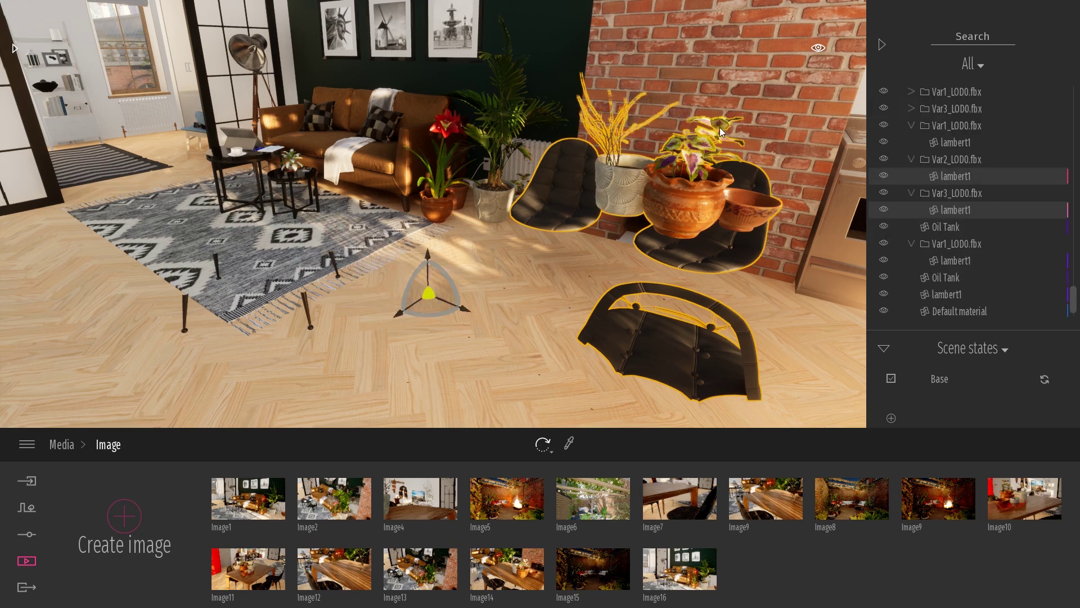
pyautogui.keyDown('ctrl'); pyautogui.click(305, 298); pyautogui.keyUp('ctrl')
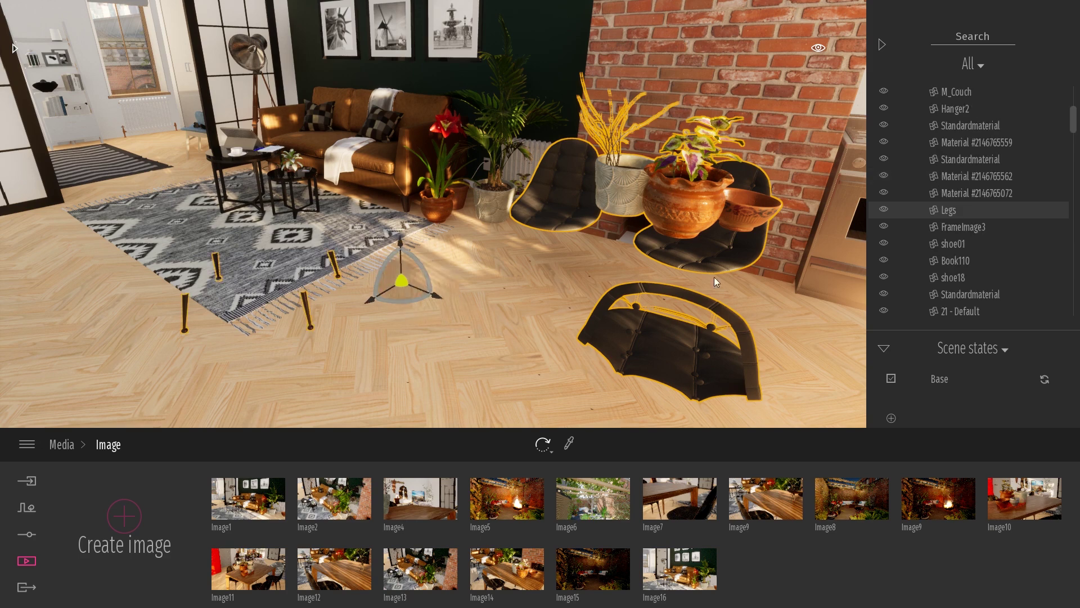
pyautogui.click(884, 209)
# - Hide the floating soil discs, the remaining potted plant and the small black pieces left on the floor
pyautogui.press('w')
pyautogui.moveTo(756, 248); pyautogui.dragTo(598, 293, button='right')
pyautogui.click(599, 293)
pyautogui.keyDown('ctrl'); pyautogui.click(535, 219); pyautogui.keyUp('ctrl')
pyautogui.keyDown('ctrl'); pyautogui.click(706, 242); pyautogui.keyUp('ctrl')
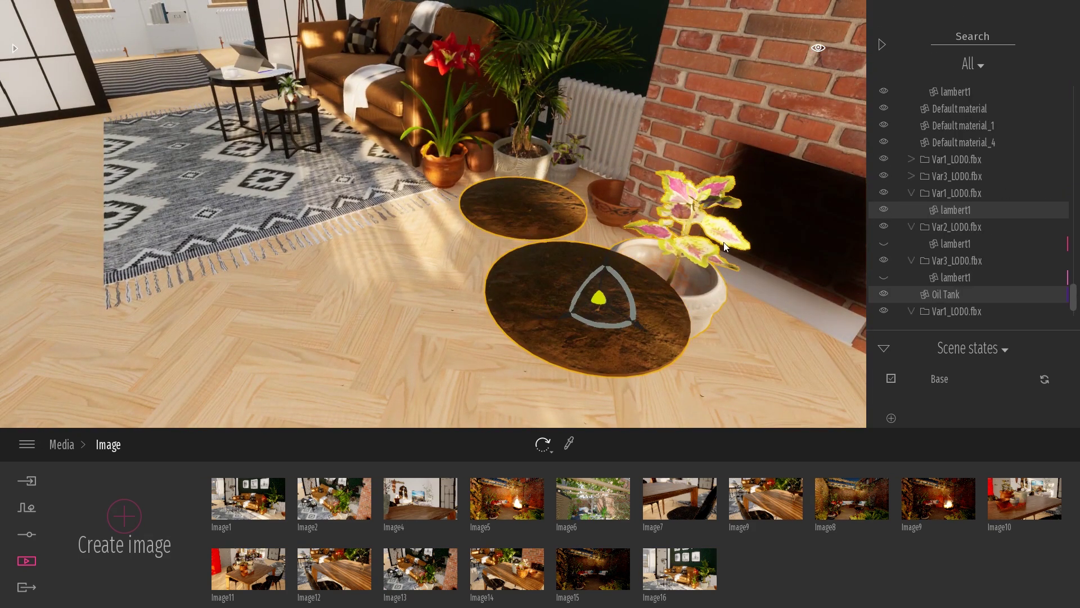
pyautogui.press('a')
pyautogui.moveTo(669, 232); pyautogui.dragTo(505, 182, button='right')
pyautogui.press('w')
pyautogui.press('w')
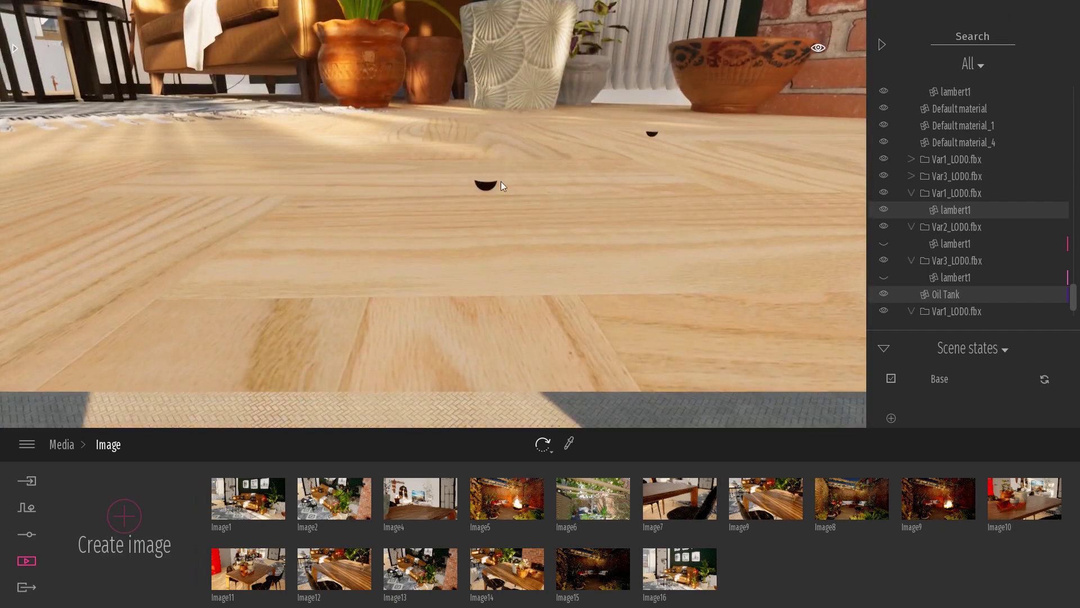
pyautogui.keyDown('ctrl'); pyautogui.click(487, 186); pyautogui.keyUp('ctrl')
pyautogui.click(884, 209)
# - Create a new scene state from the cleared room and name it InteriorWithoutFurnitures
pyautogui.press('s')
pyautogui.moveTo(732, 219); pyautogui.dragTo(711, 242, button='right')
pyautogui.moveTo(614, 225); pyautogui.dragTo(535, 180, button='right')
pyautogui.press('Escape')
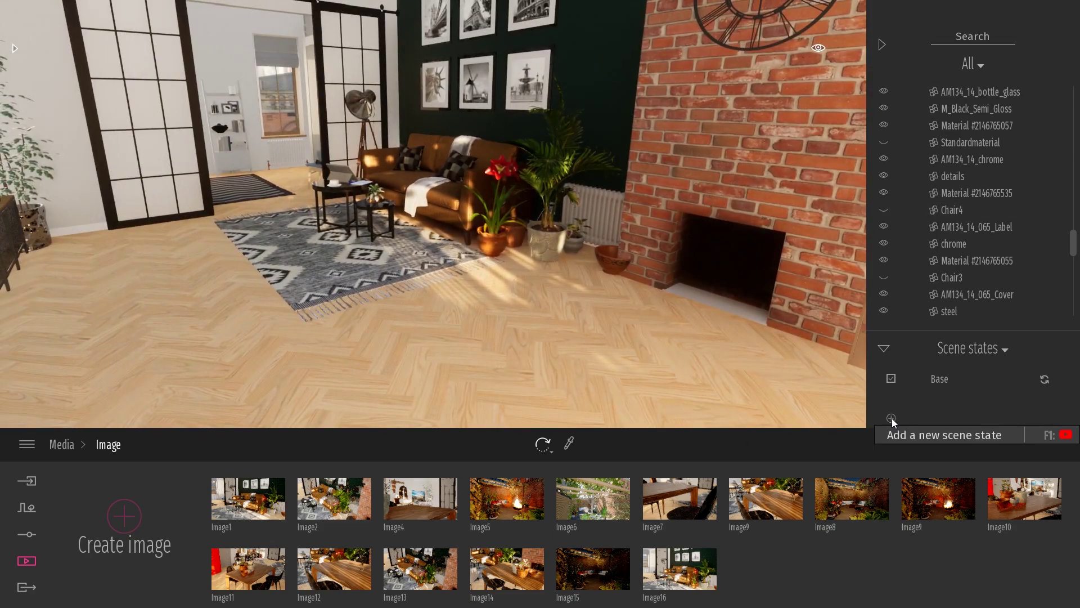
pyautogui.click(892, 418)
pyautogui.rightClick(955, 397)
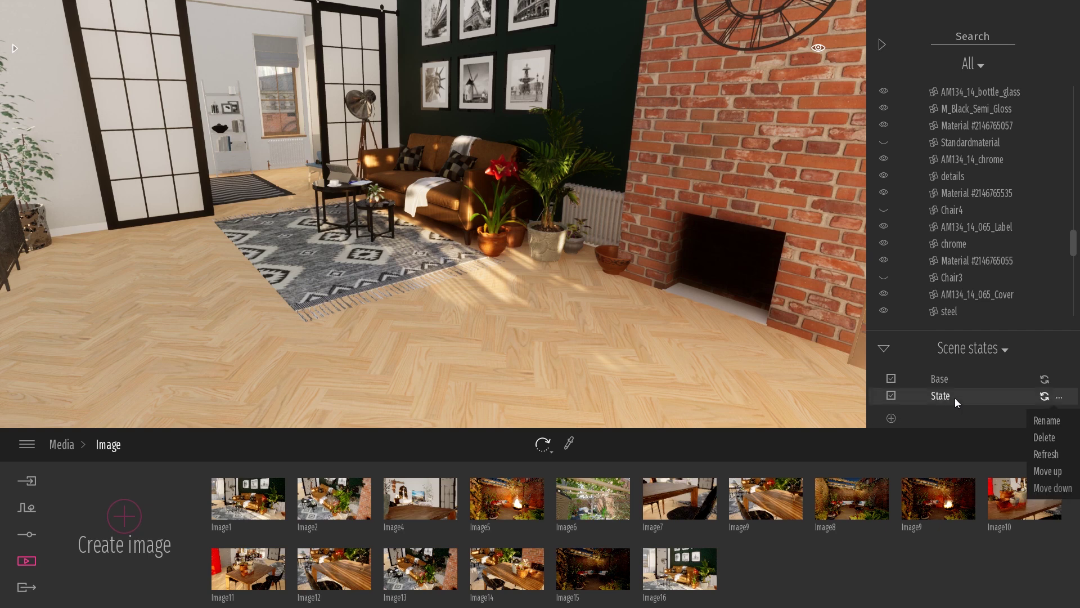
pyautogui.click(1066, 423)
pyautogui.write('Interio')
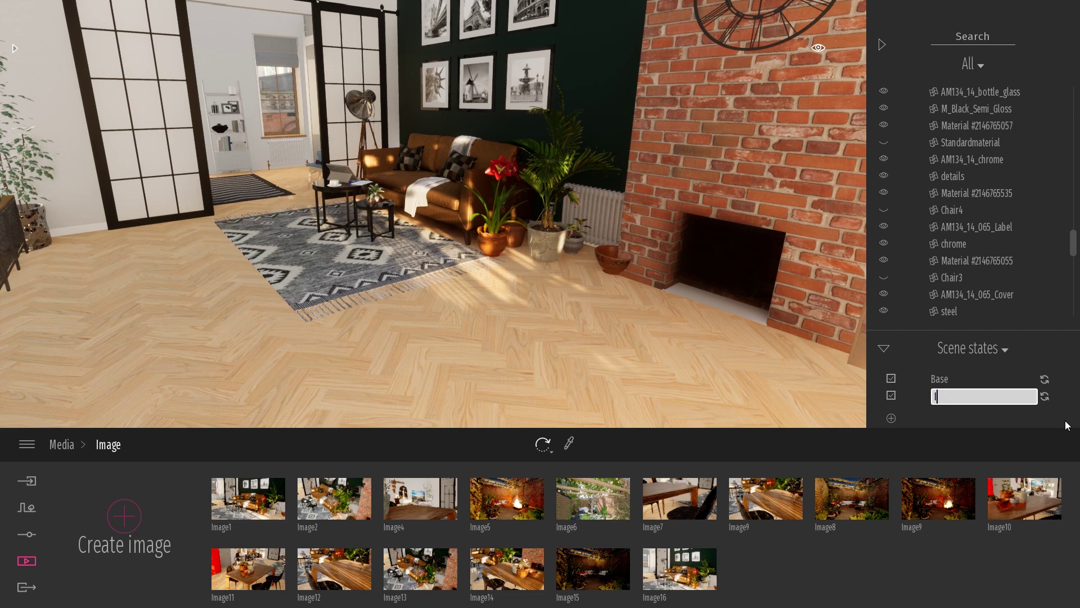
pyautogui.write('rWithoutFurnitures')
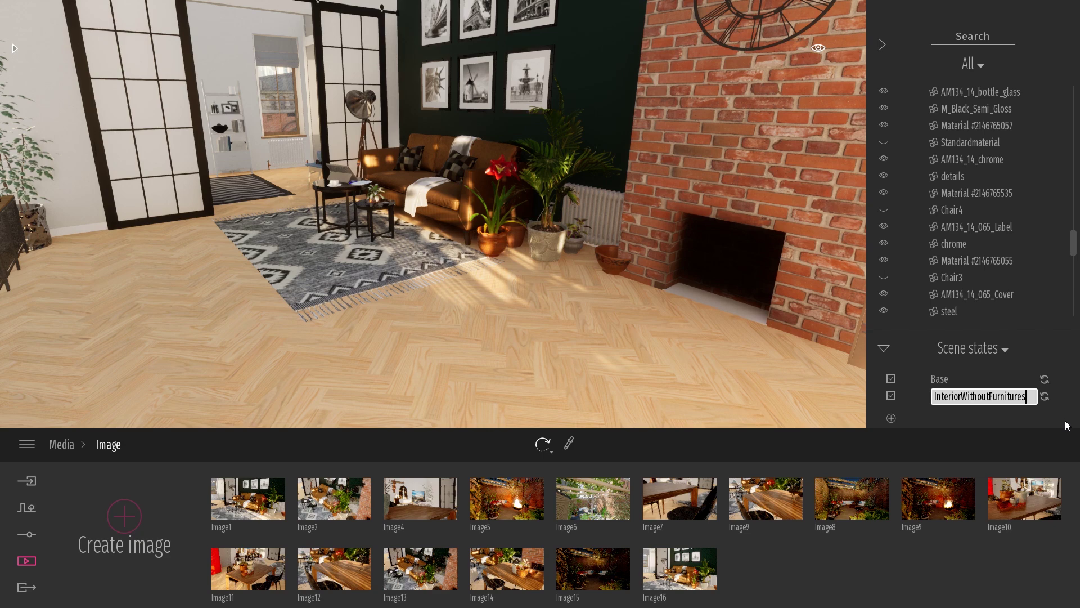
pyautogui.press('Return')
# - Compare the room by switching repeatedly between the Base and InteriorWithoutFurnitures scene states, ending on Base
pyautogui.scroll(-2, 736, 316)
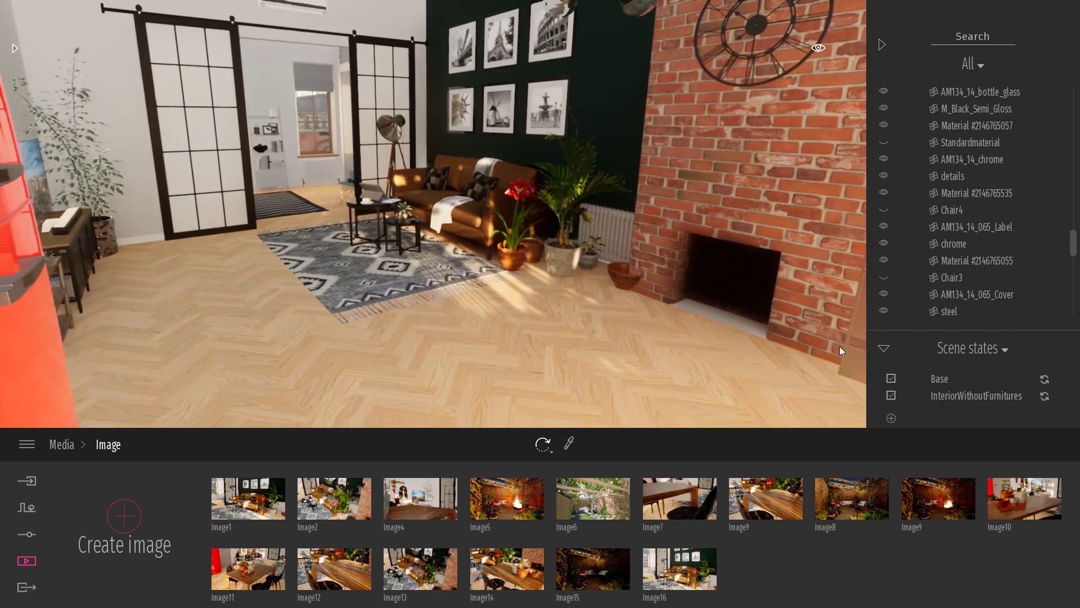
pyautogui.click(942, 376)
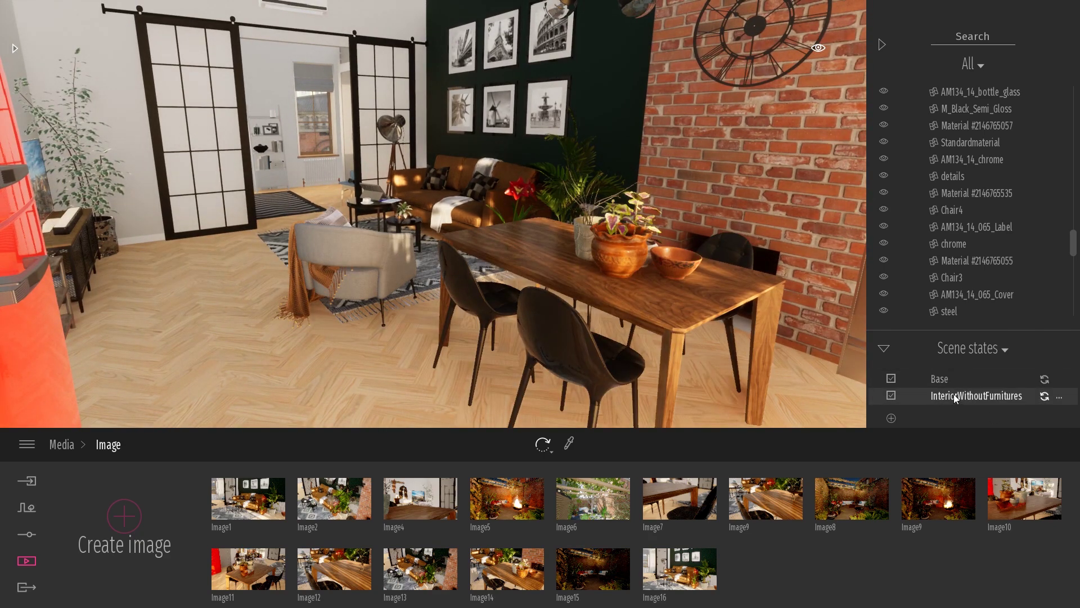
pyautogui.click(953, 393)
pyautogui.click(949, 380)
pyautogui.click(959, 394)
pyautogui.click(953, 380)
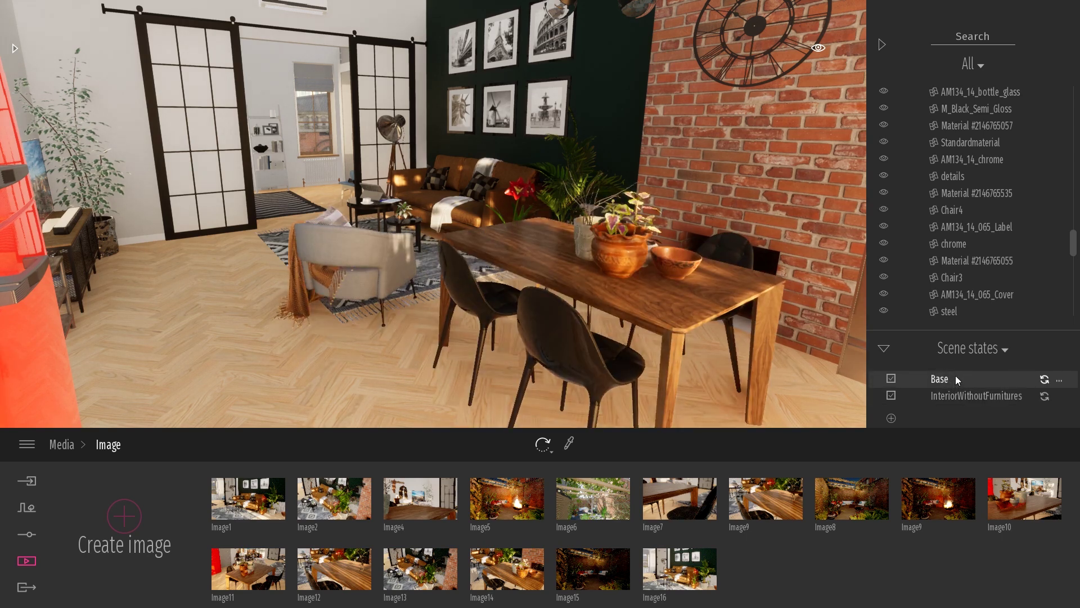
pyautogui.click(959, 394)
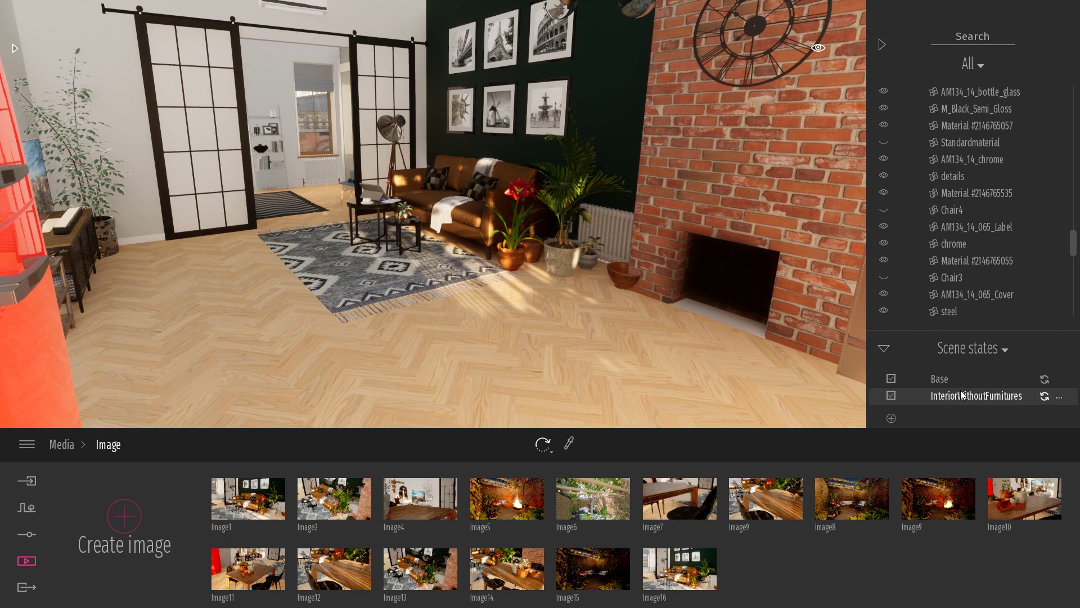
pyautogui.click(950, 381)
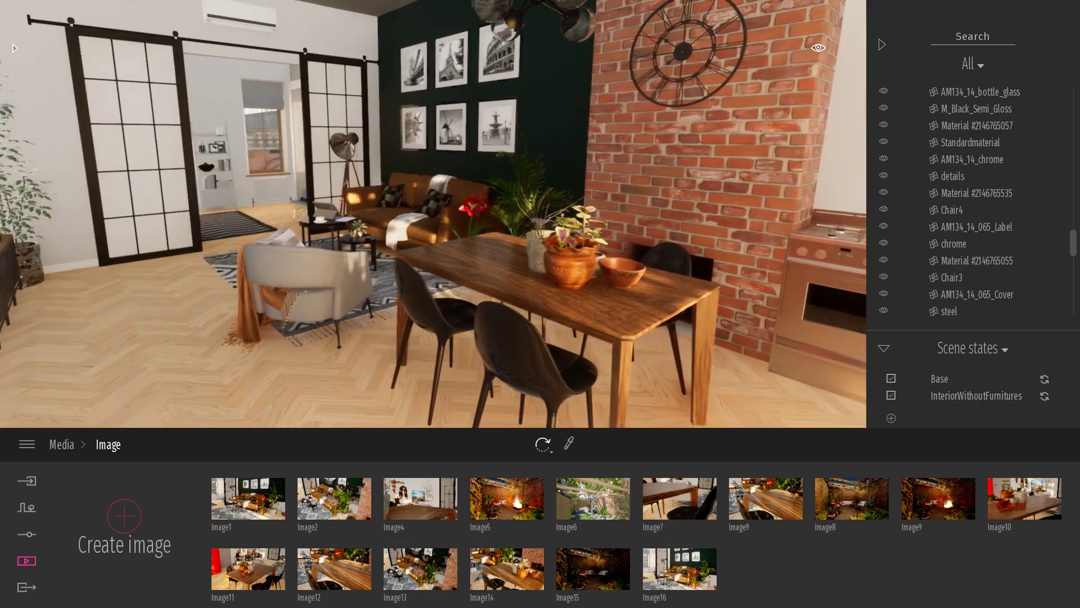
# - Create a new image of the furnished room and set its camera's scene state to InteriorWithoutFurnitures
pyautogui.click(123, 508)
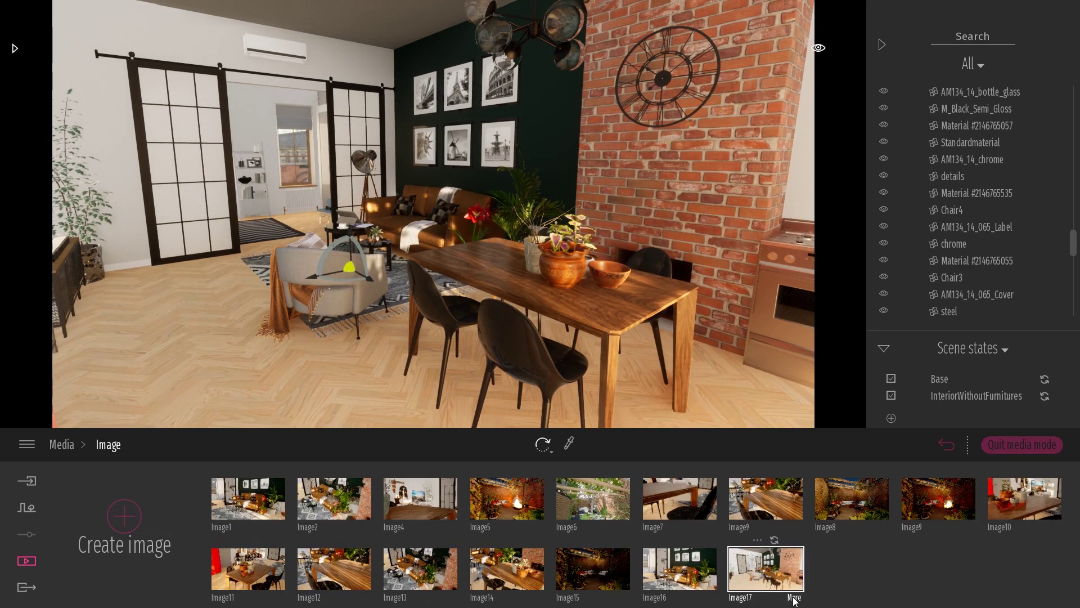
pyautogui.doubleClick(795, 596)
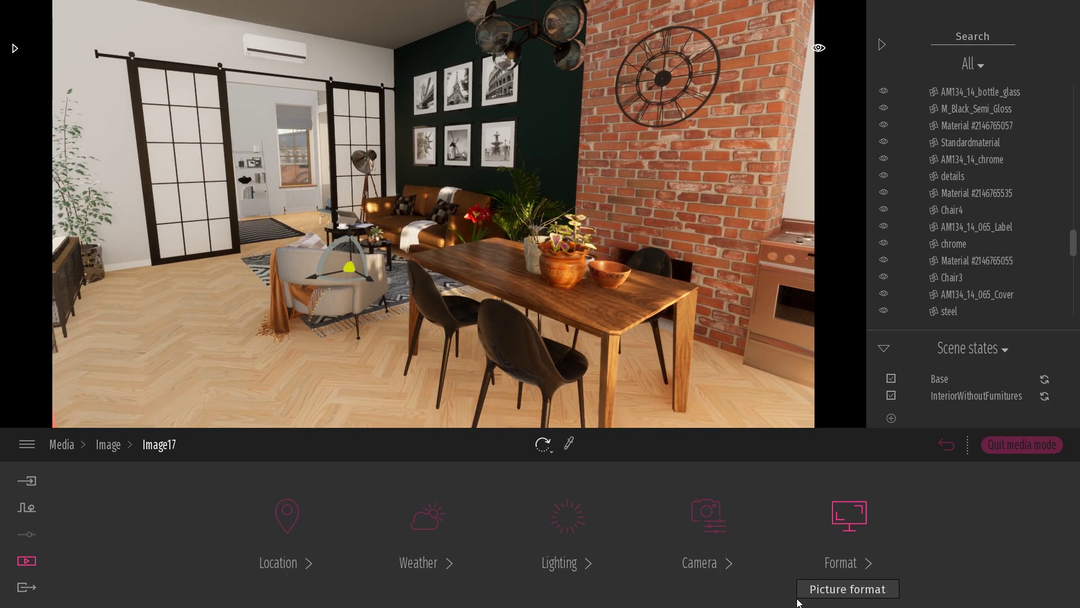
pyautogui.click(703, 518)
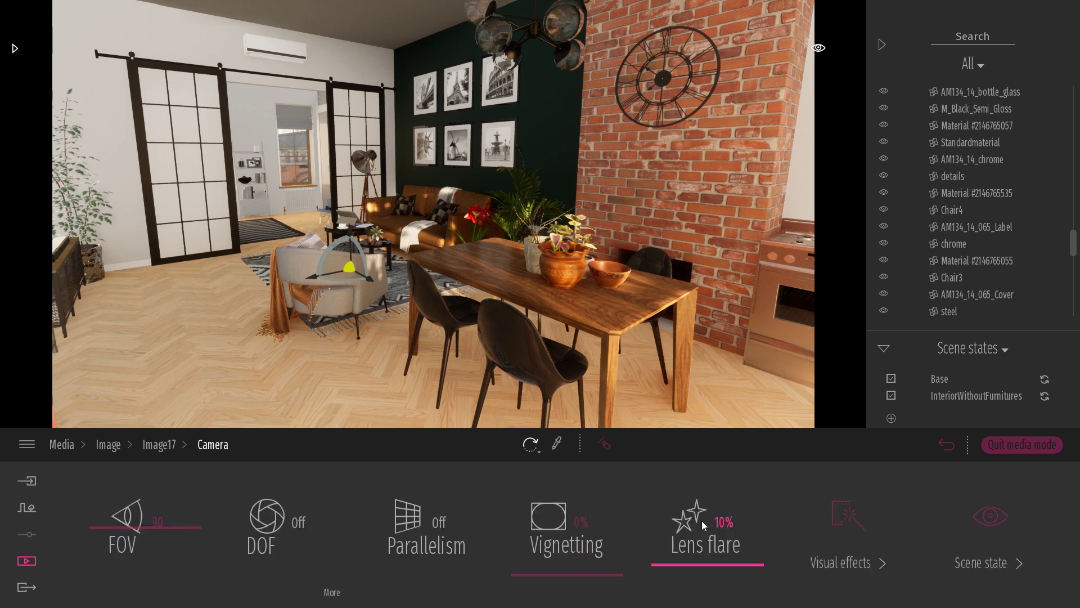
pyautogui.click(991, 517)
pyautogui.click(582, 522)
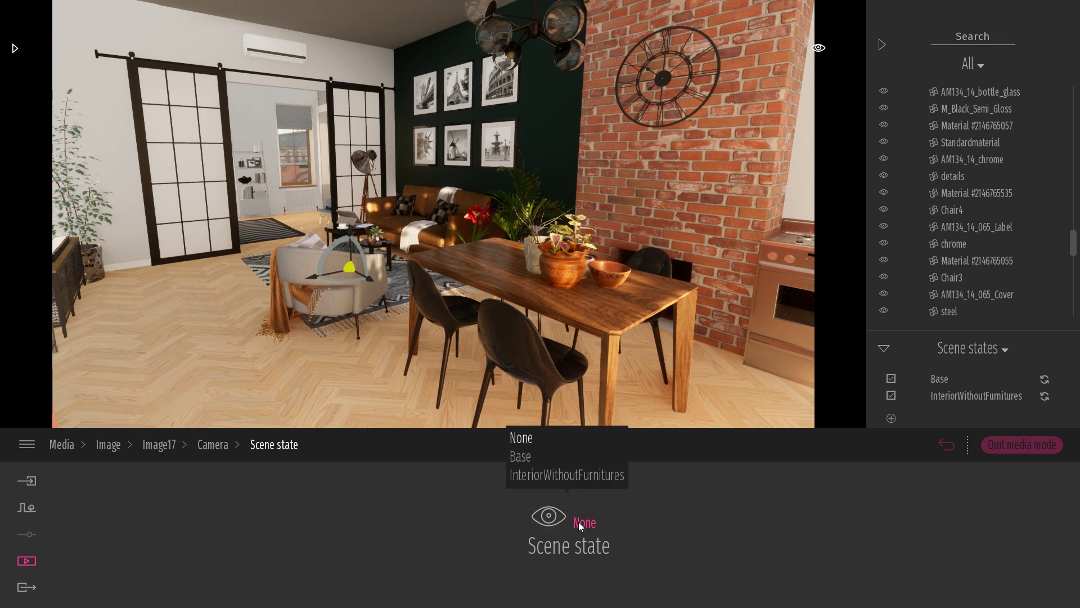
pyautogui.click(563, 474)
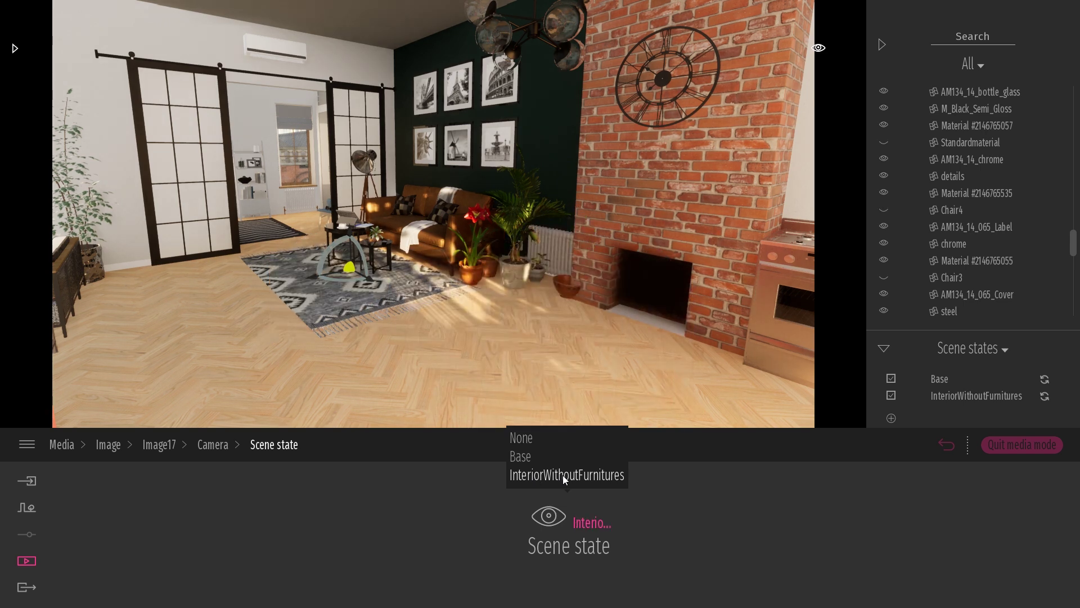